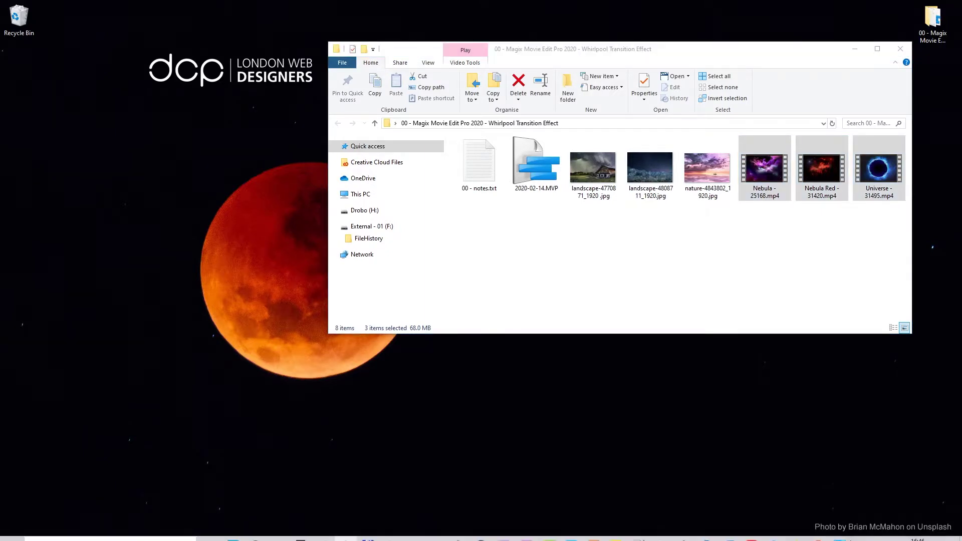
{"action": "left_click", "coordinate": [839, 532]}
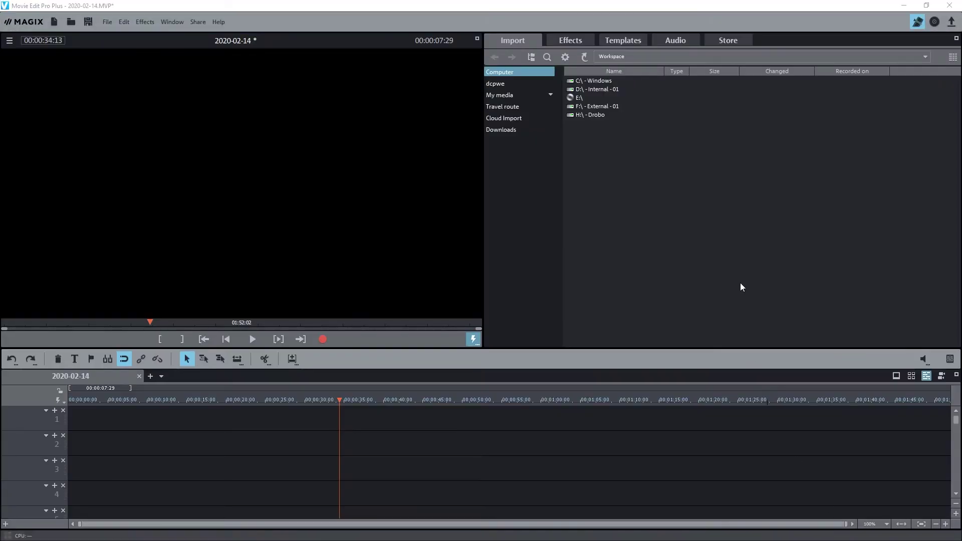
{"action": "key", "text": "alt+Tab"}
{"action": "left_click_drag", "start_coordinate": [881, 248], "coordinate": [83, 420]}
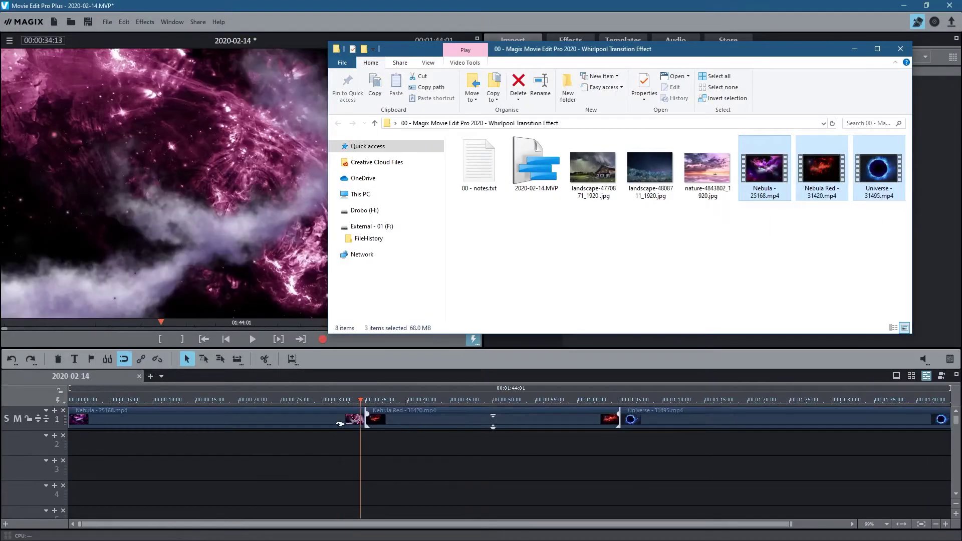
{"action": "key", "text": "super+Down"}
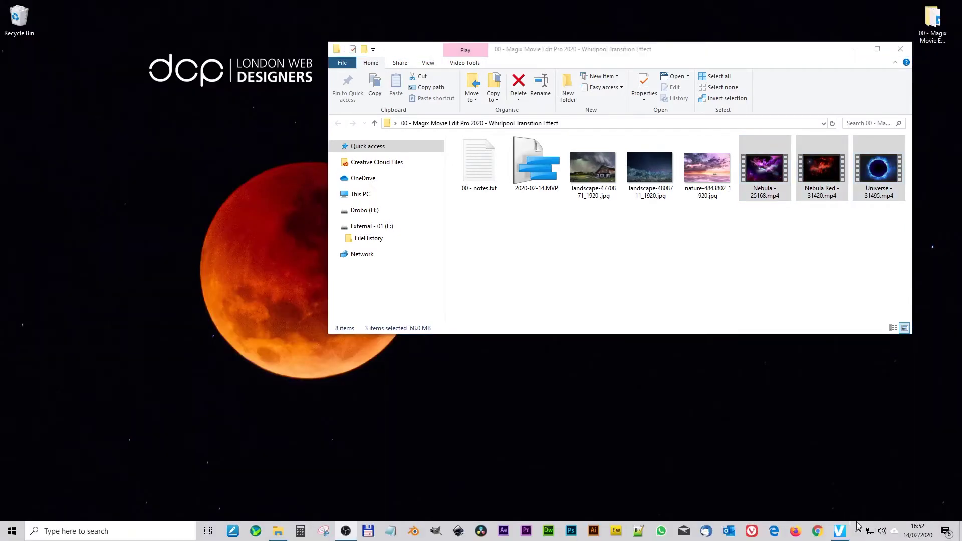
Switch to Movie Edit Pro and place the three selected video clips from the Whirlpool Transition Effect folder at the start of track 1
{"action": "left_click", "coordinate": [840, 532]}
{"action": "key", "text": "alt+Tab"}
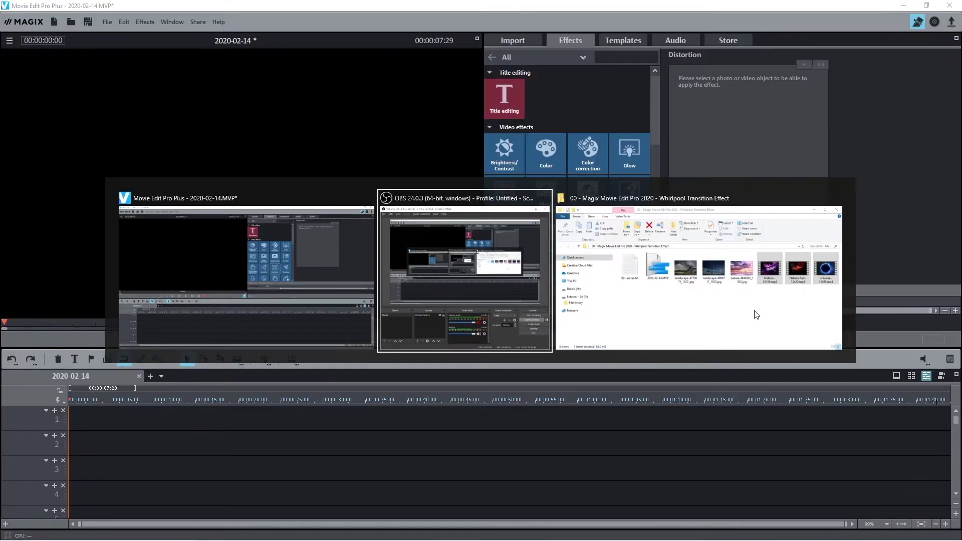
{"action": "left_click", "coordinate": [737, 318]}
{"action": "left_click_drag", "start_coordinate": [876, 241], "coordinate": [90, 421]}
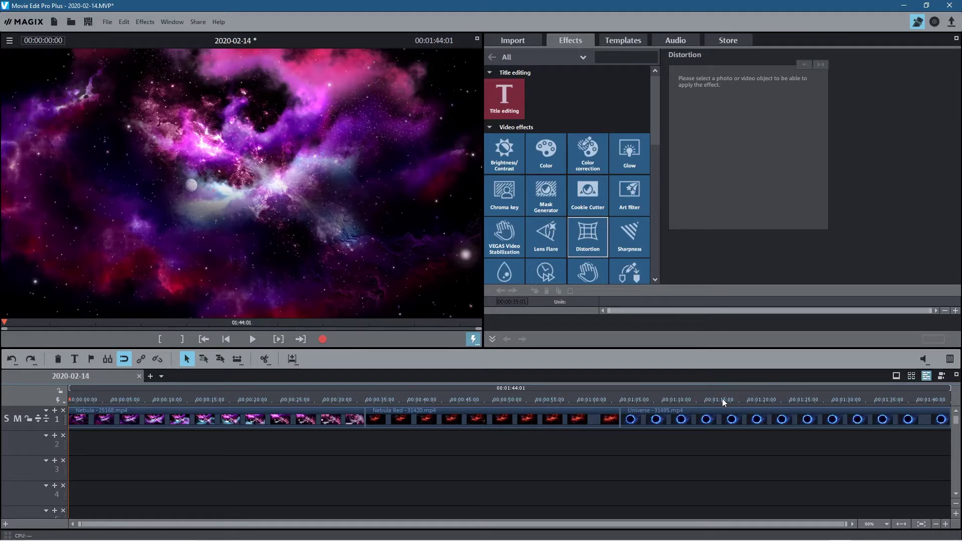
{"action": "left_click", "coordinate": [627, 39]}
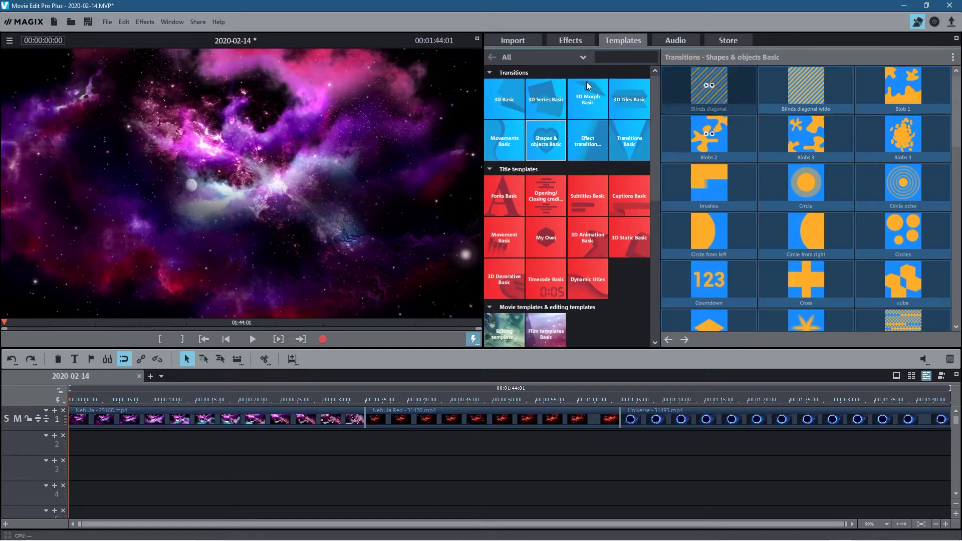
{"action": "left_click", "coordinate": [573, 41]}
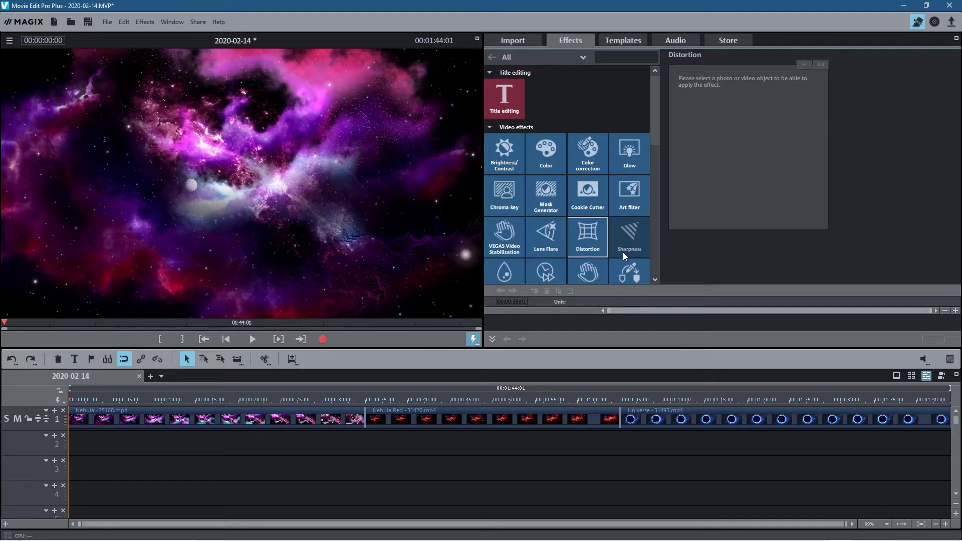
At the end of the Nebula - 25168 clip, 00:00:35:00, set the Whirlpool distortion to 100 and add a keyframe
{"action": "left_click_drag", "start_coordinate": [279, 401], "coordinate": [319, 405]}
{"action": "left_click", "coordinate": [217, 423]}
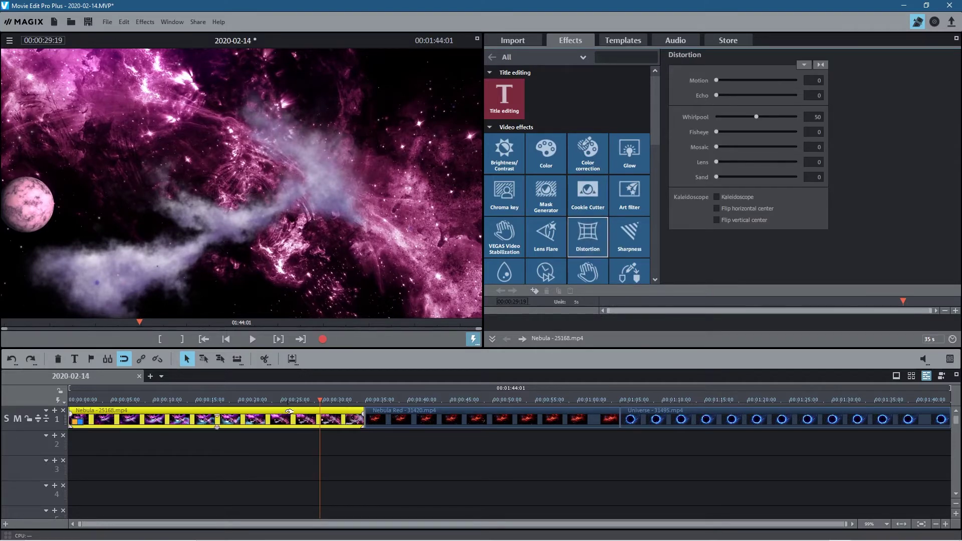
{"action": "left_click_drag", "start_coordinate": [319, 401], "coordinate": [359, 402]}
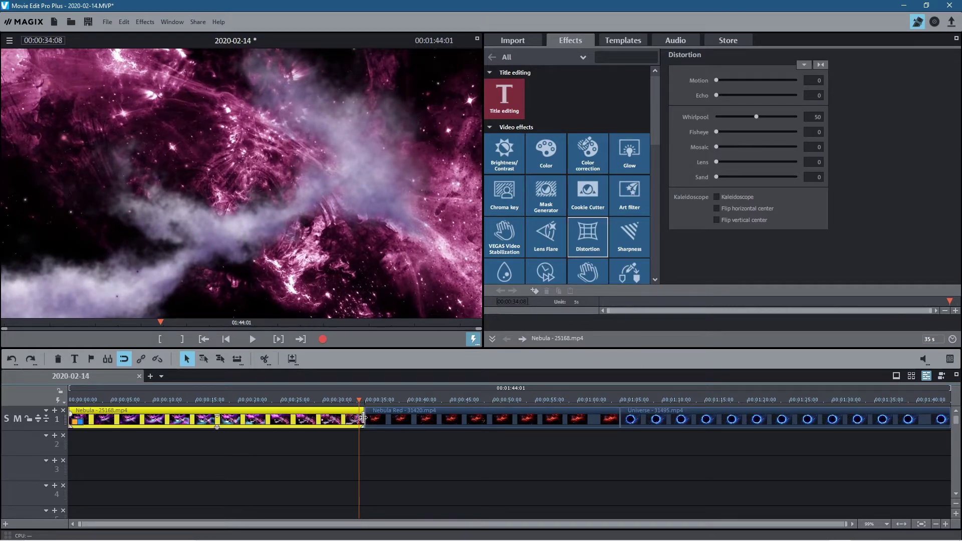
{"action": "left_click_drag", "start_coordinate": [950, 301], "coordinate": [904, 301]}
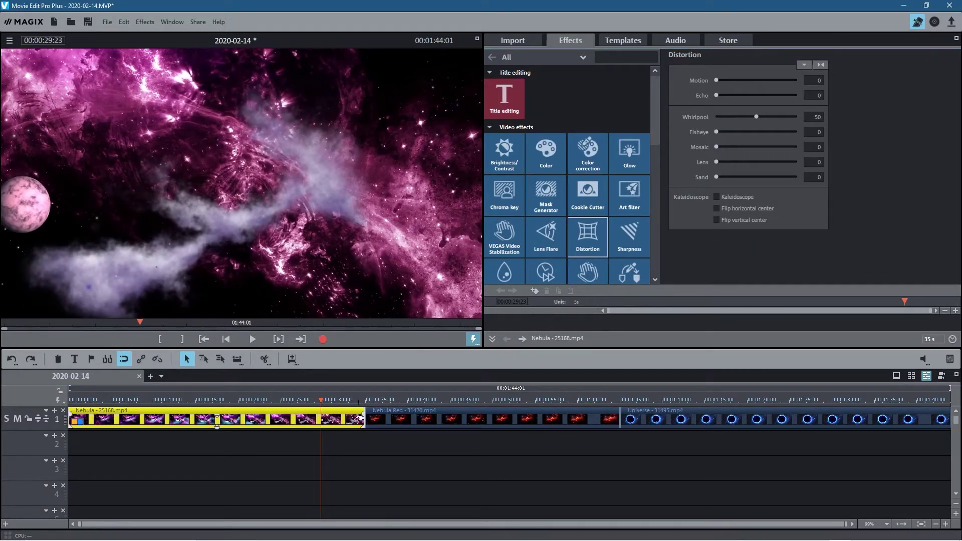
{"action": "left_click_drag", "start_coordinate": [908, 300], "coordinate": [956, 301]}
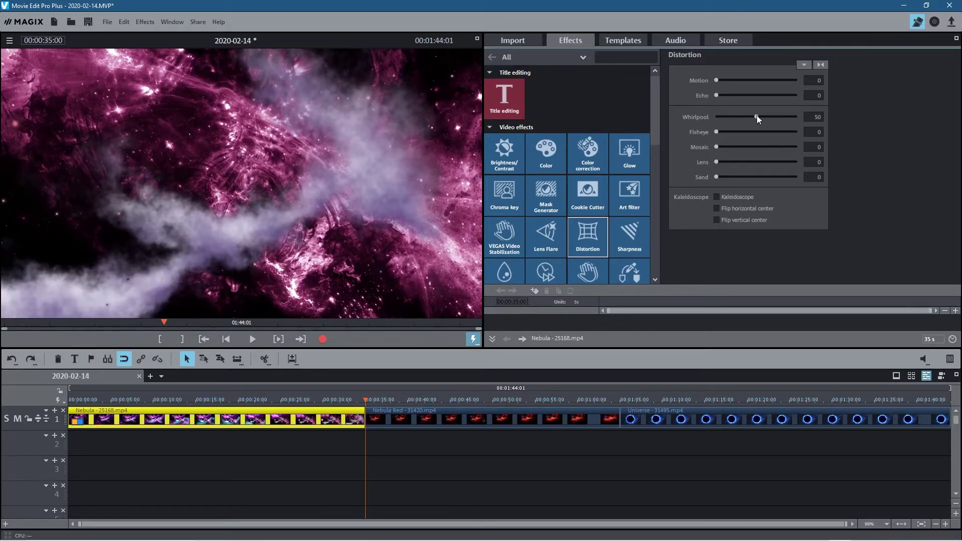
{"action": "left_click_drag", "start_coordinate": [755, 117], "coordinate": [762, 117]}
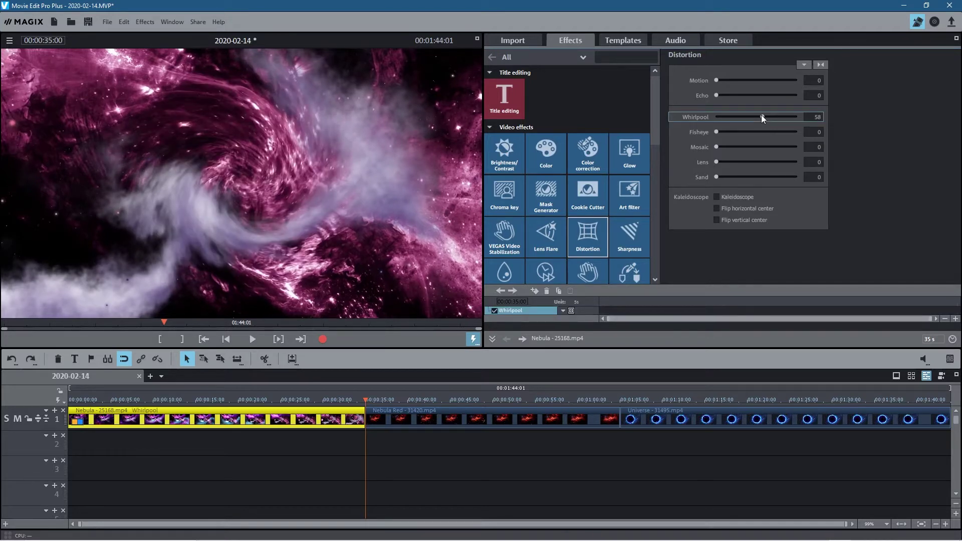
{"action": "left_click_drag", "start_coordinate": [763, 116], "coordinate": [808, 115]}
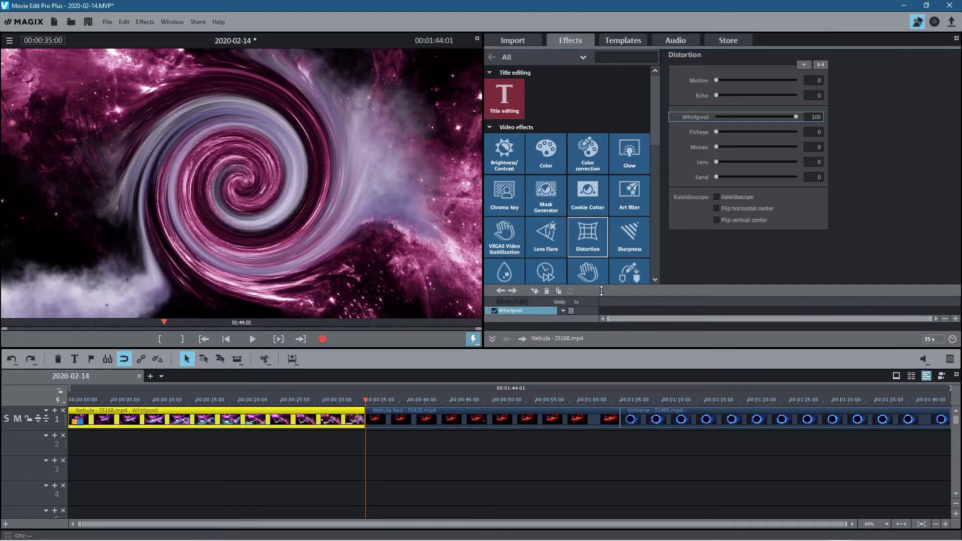
{"action": "left_click", "coordinate": [534, 291]}
Add a second Whirlpool keyframe to the Nebula - 25168 clip at 00:00:34:09 and set its value to 50
{"action": "key", "text": "Left"}
{"action": "key", "text": "Right"}
{"action": "key", "text": "Left"}
{"action": "key", "text": "Left"}
{"action": "key", "text": "Left"}
{"action": "key", "text": "Left"}
{"action": "key", "text": "Left"}
{"action": "key", "text": "Left"}
{"action": "key", "text": "Left"}
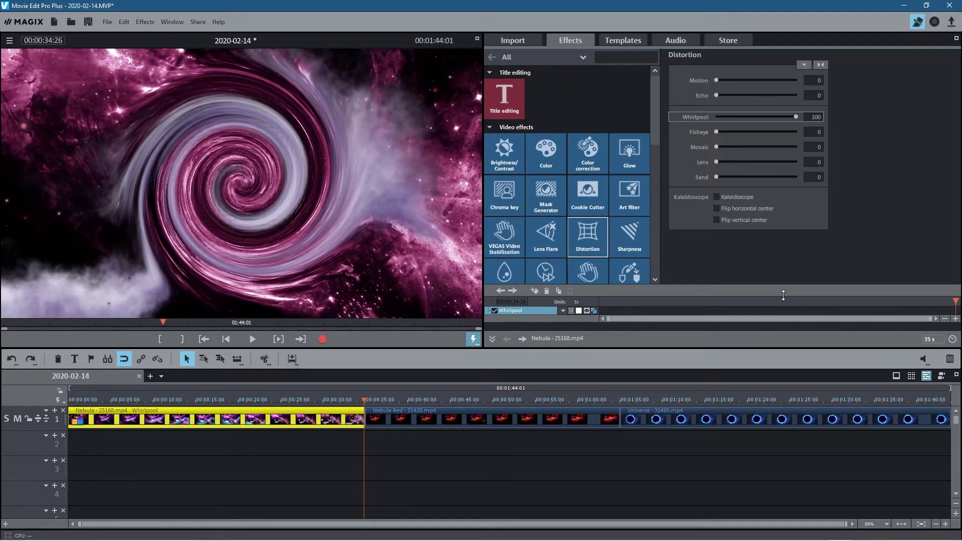
{"action": "key", "text": "Left"}
{"action": "key", "text": "Left"}
{"action": "key", "text": "Left"}
{"action": "key", "text": "Left"}
{"action": "key", "text": "Left"}
{"action": "key", "text": "Left"}
{"action": "key", "text": "Left"}
{"action": "key", "text": "Left"}
{"action": "key", "text": "Left"}
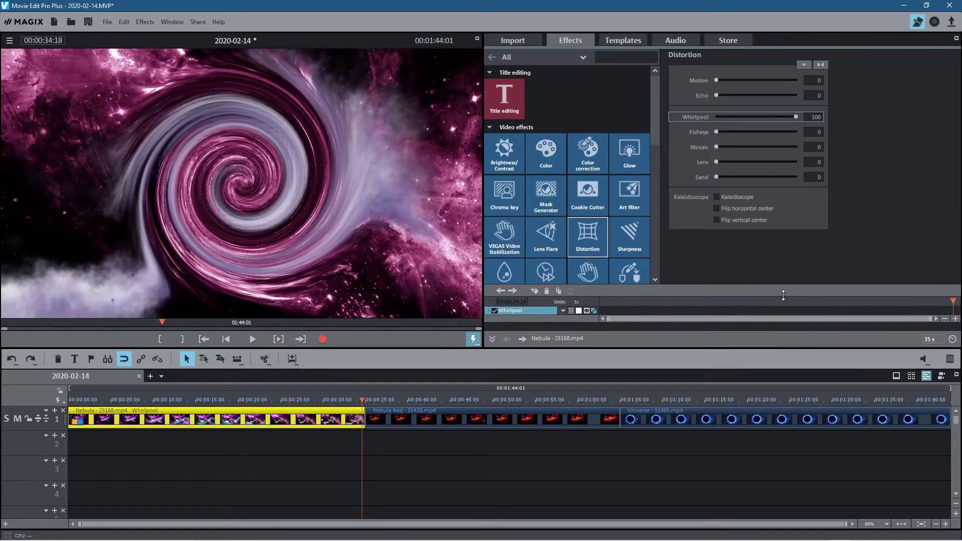
{"action": "key", "text": "Left"}
{"action": "key", "text": "Left"}
{"action": "key", "text": "Left"}
{"action": "key", "text": "Left"}
{"action": "key", "text": "Left"}
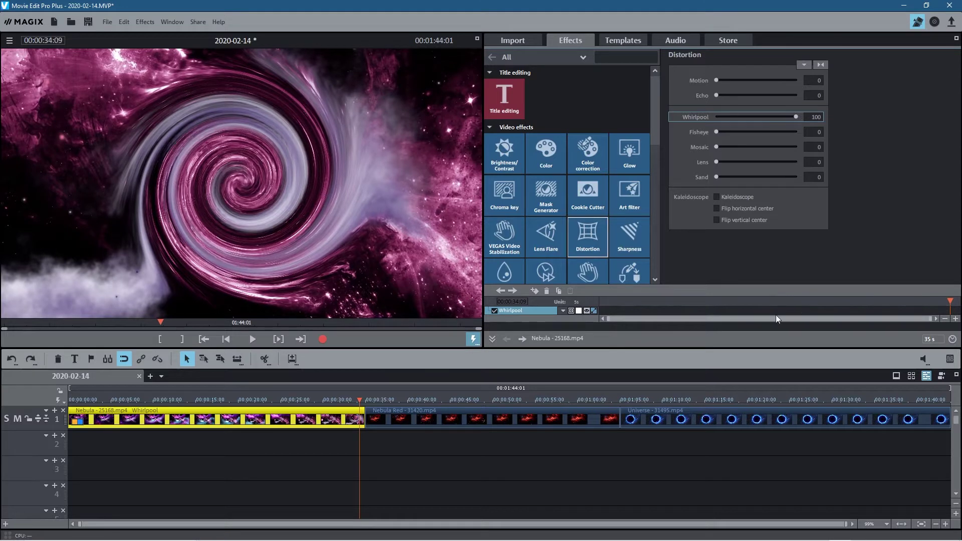
{"action": "left_click", "coordinate": [534, 291]}
{"action": "double_click", "coordinate": [815, 117]}
{"action": "type", "text": "50"}
{"action": "key", "text": "Return"}
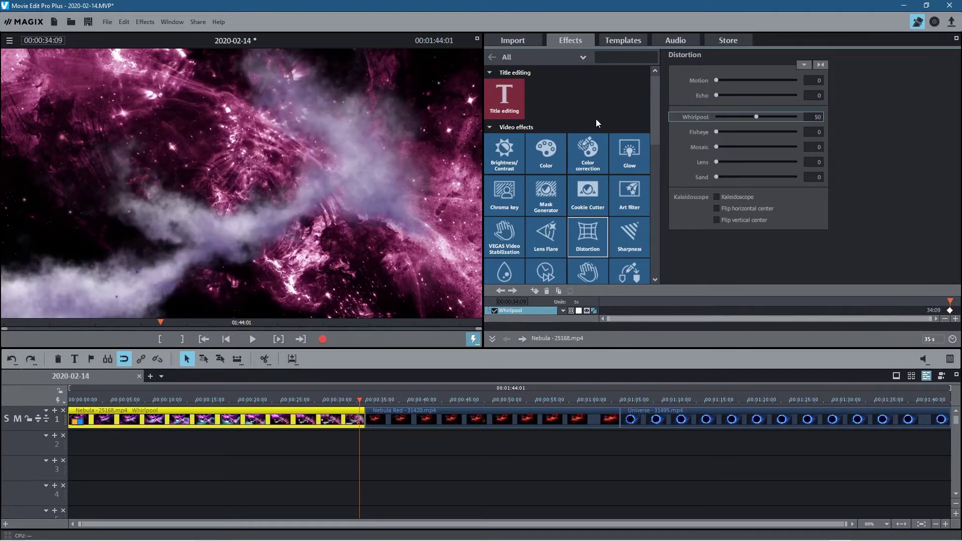
At the start of the Nebula Red - 31420 clip, set the Whirlpool distortion to 0 and add a keyframe
{"action": "left_click", "coordinate": [360, 401]}
{"action": "mouse_move", "coordinate": [360, 401]}
{"action": "left_mouse_down"}
{"action": "mouse_move", "coordinate": [382, 407]}
{"action": "mouse_move", "coordinate": [348, 407]}
{"action": "mouse_move", "coordinate": [372, 411]}
{"action": "left_mouse_up"}
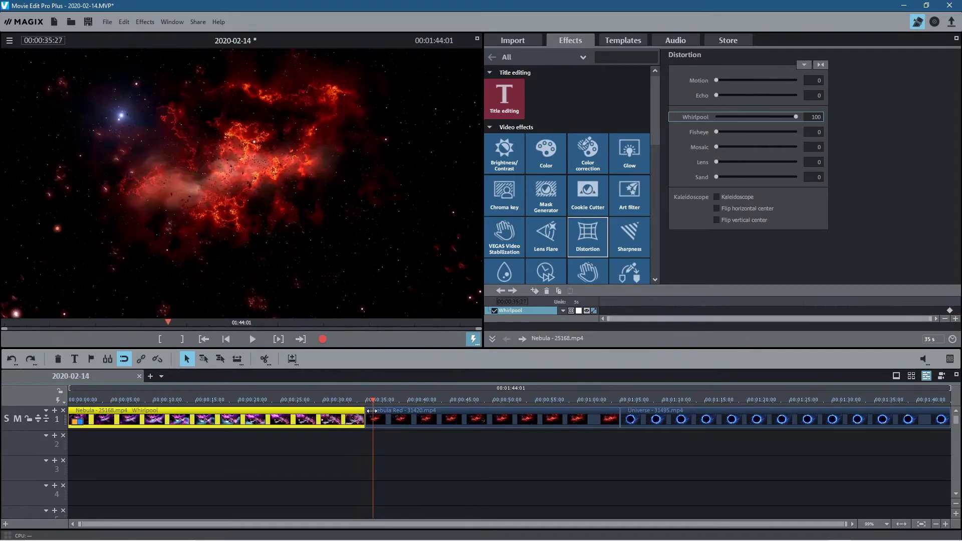
{"action": "left_click", "coordinate": [430, 415]}
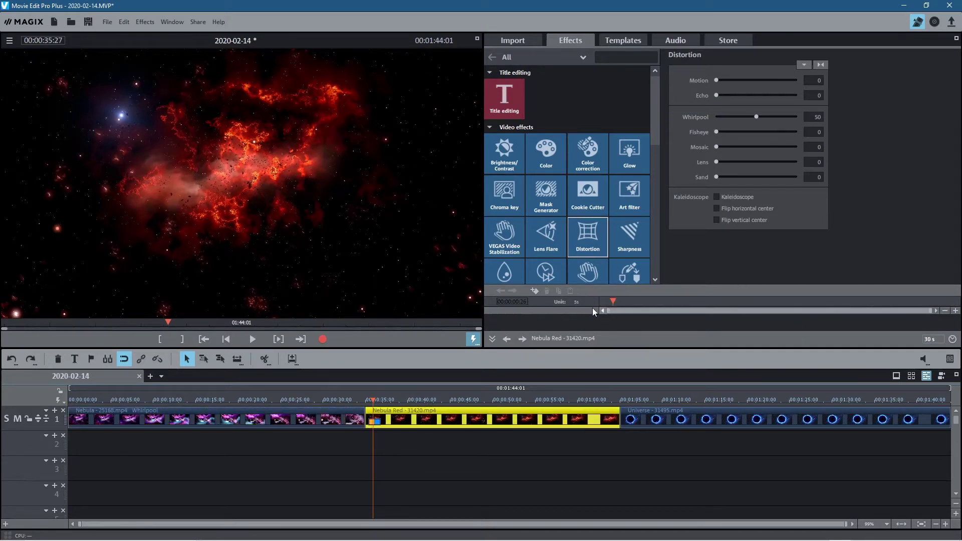
{"action": "left_click_drag", "start_coordinate": [612, 300], "coordinate": [602, 301]}
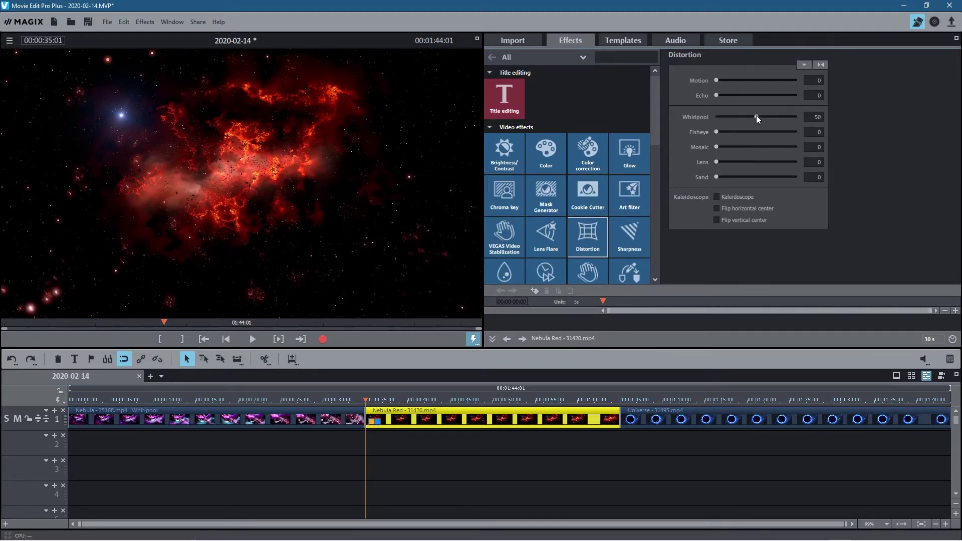
{"action": "left_click_drag", "start_coordinate": [756, 116], "coordinate": [680, 116]}
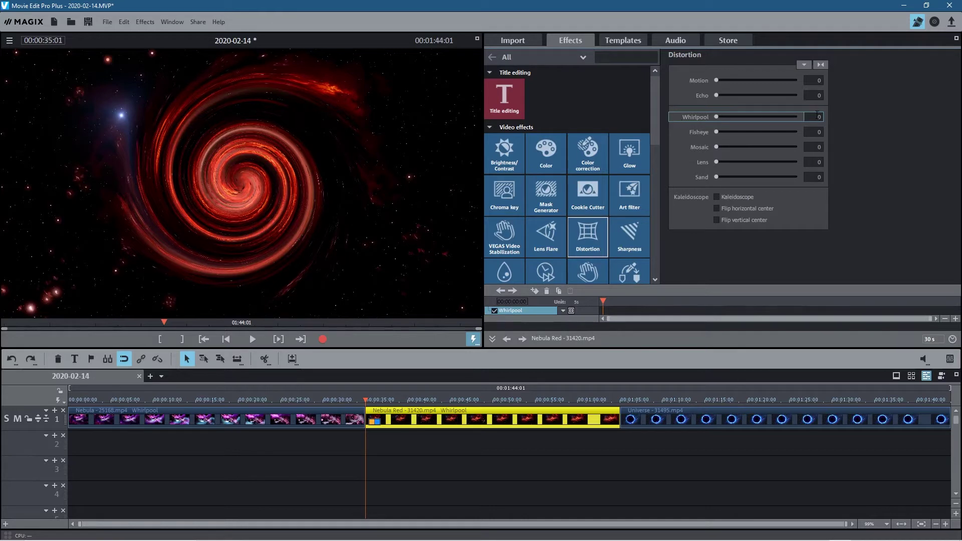
{"action": "left_click", "coordinate": [535, 291]}
Add another Whirlpool keyframe 20 frames into the Nebula Red clip and set its value to 50
{"action": "left_click_drag", "start_coordinate": [603, 301], "coordinate": [611, 301]}
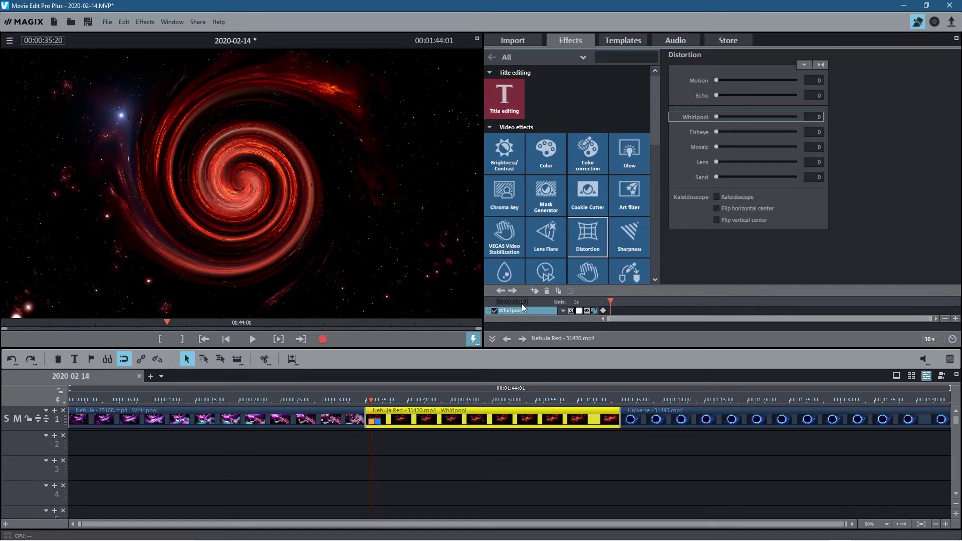
{"action": "left_click", "coordinate": [613, 309]}
{"action": "left_click", "coordinate": [534, 292]}
{"action": "left_click", "coordinate": [816, 117]}
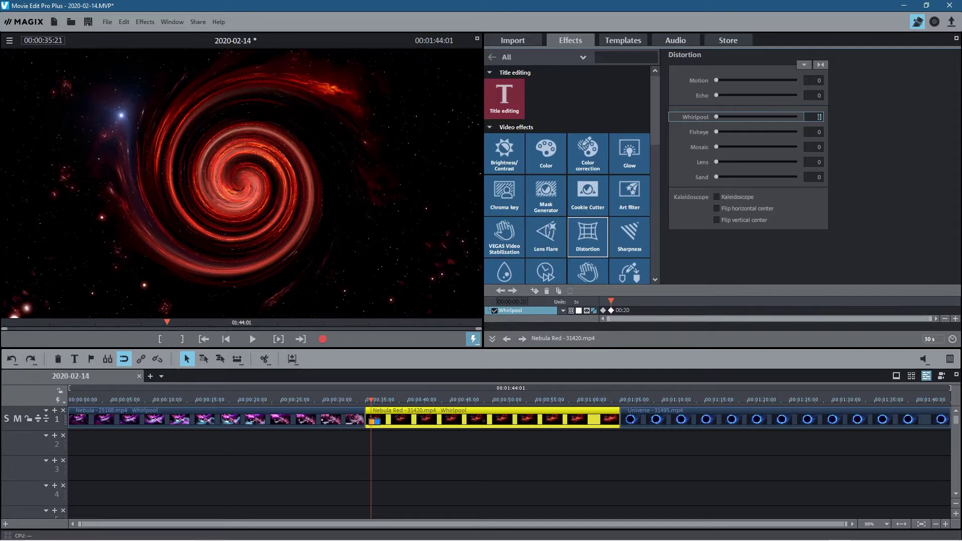
{"action": "type", "text": "50"}
{"action": "key", "text": "Return"}
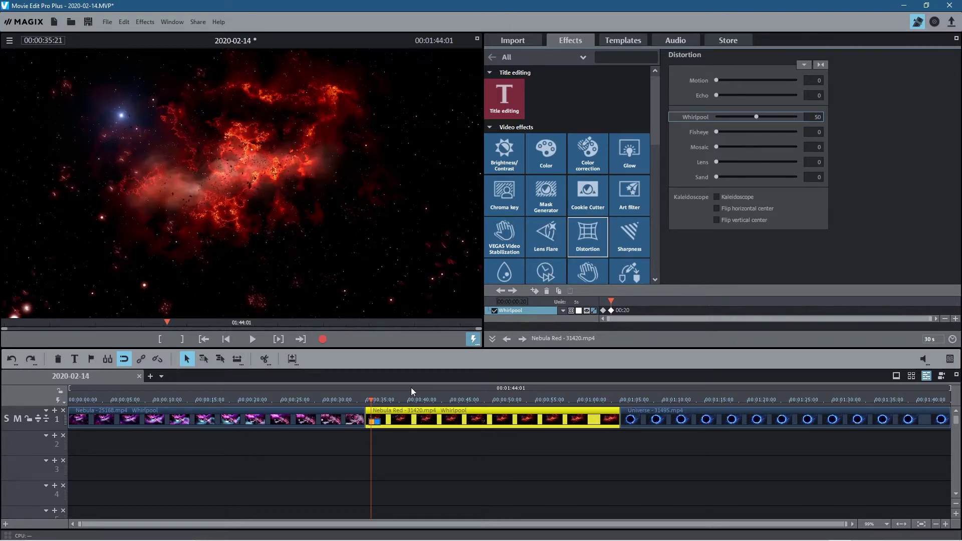
Play back the cut between the Nebula and Nebula Red clips from 00:00:33:23 with different clips selected to check the whirlpool transition
{"action": "left_click", "coordinate": [355, 400]}
{"action": "left_click", "coordinate": [251, 341]}
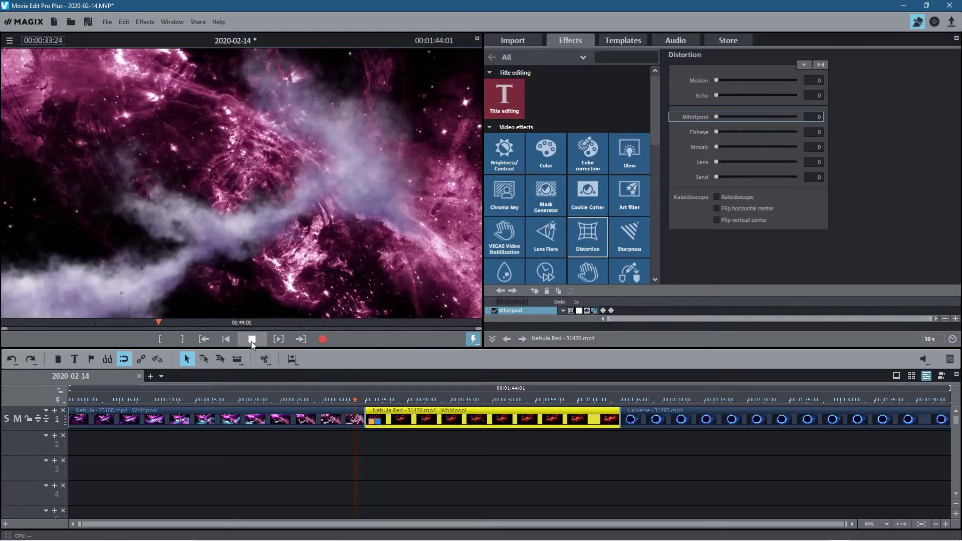
{"action": "left_click", "coordinate": [252, 340]}
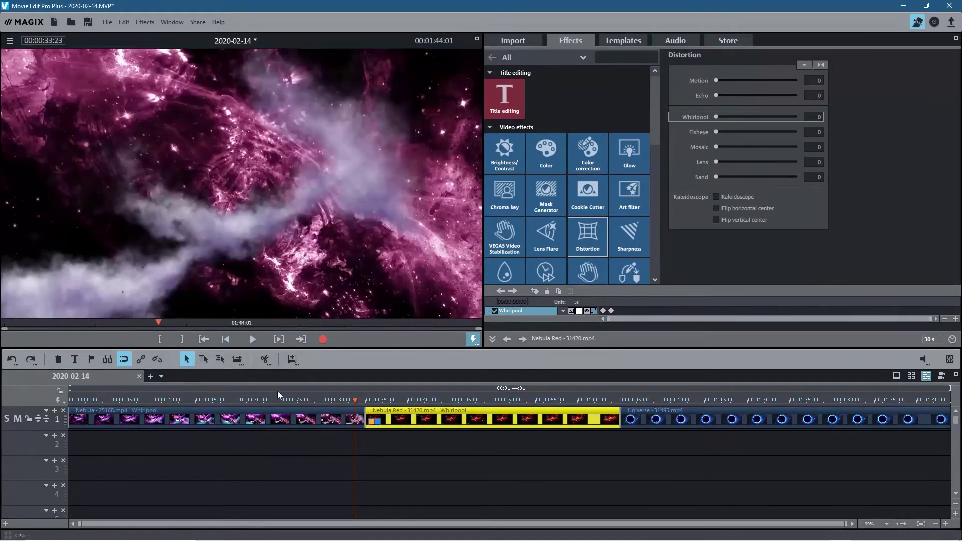
{"action": "left_click", "coordinate": [217, 421]}
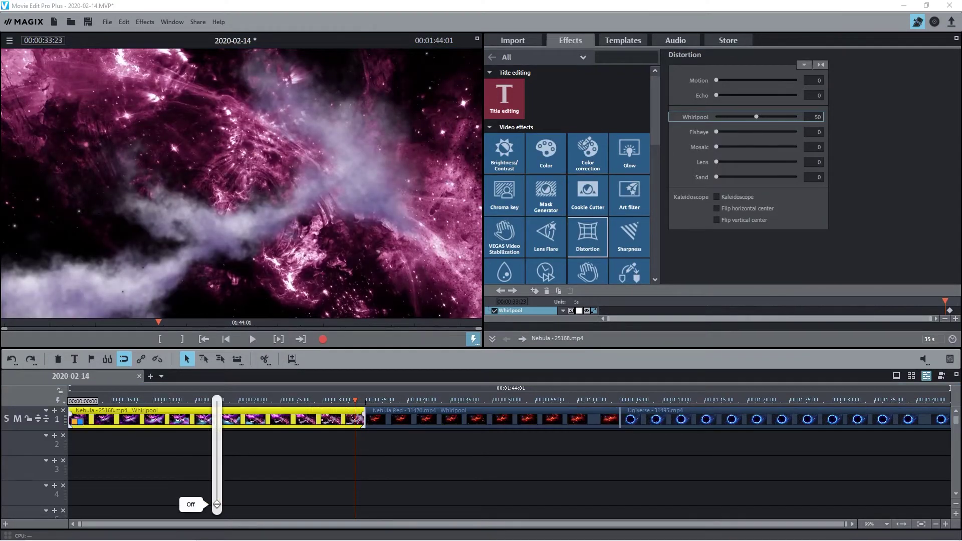
{"action": "left_click", "coordinate": [250, 339]}
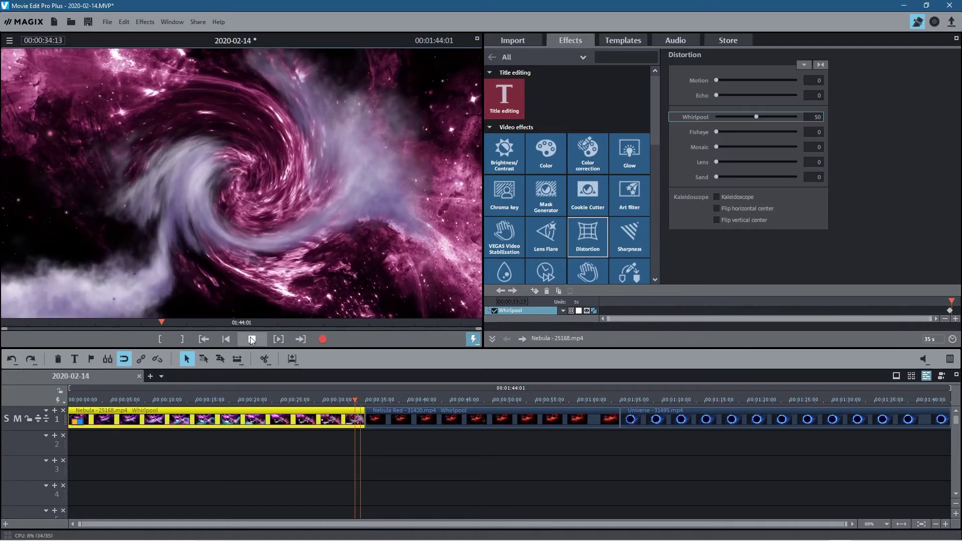
{"action": "left_click", "coordinate": [252, 340]}
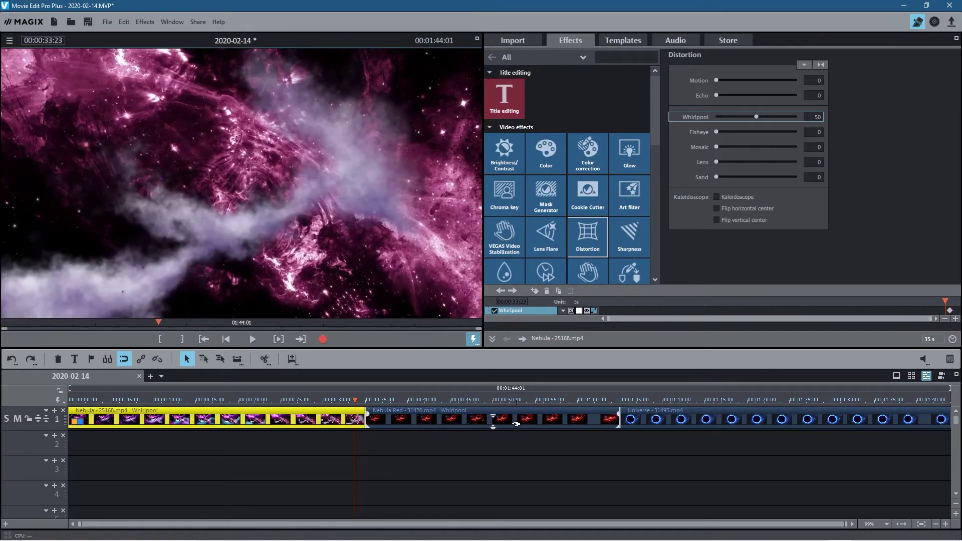
{"action": "left_click", "coordinate": [469, 421]}
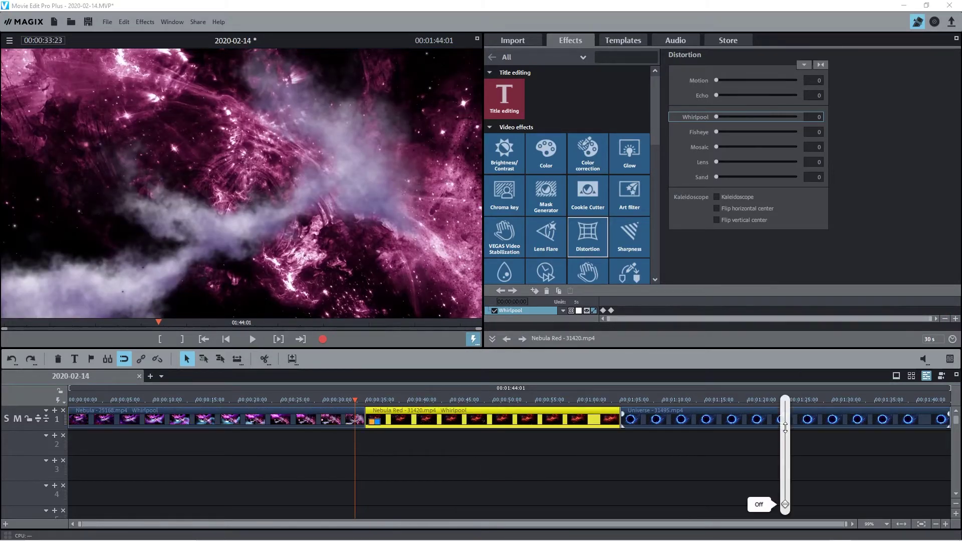
{"action": "left_click", "coordinate": [784, 420]}
{"action": "left_click", "coordinate": [252, 338]}
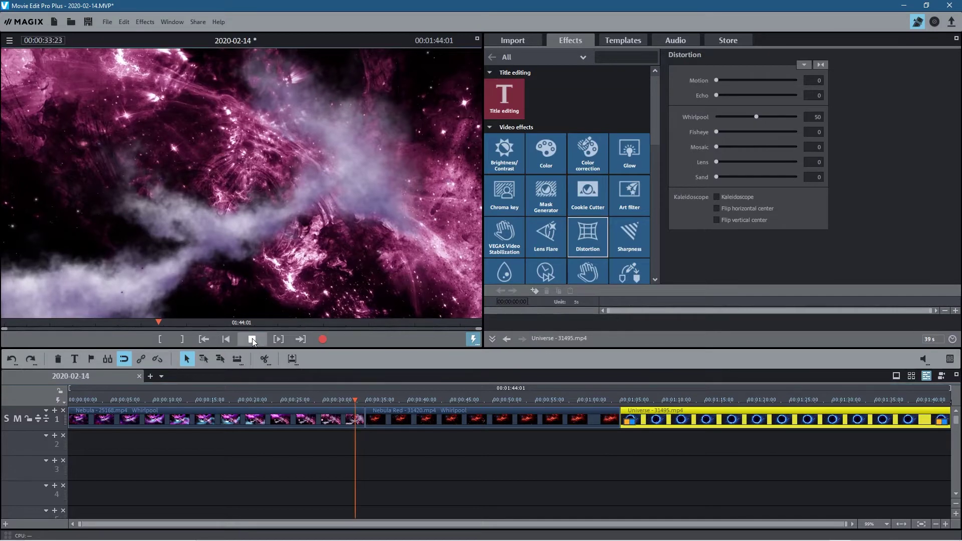
{"action": "left_click", "coordinate": [252, 340]}
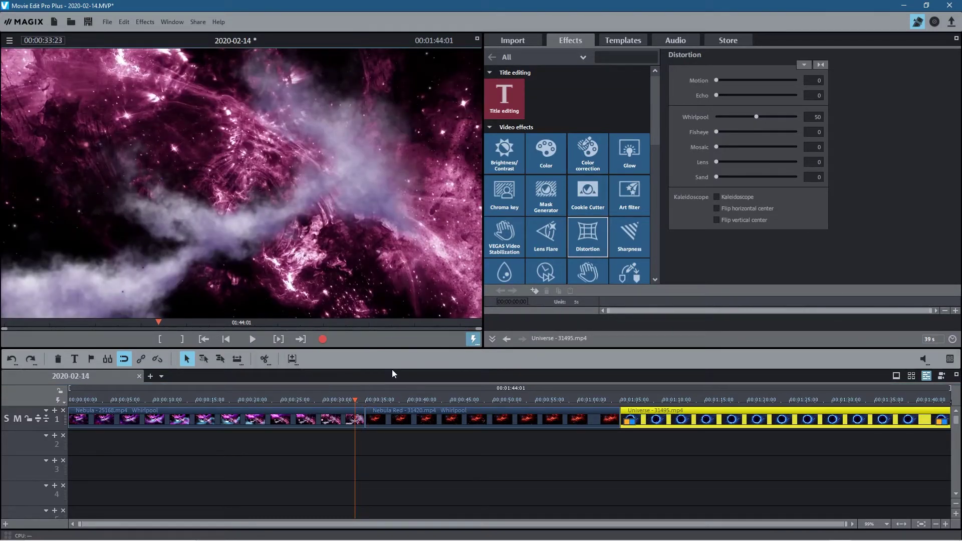
Shift the Nebula Red clip earlier so it overlaps the end of the Nebula clip, starting at the 34:09 Whirlpool keyframe
{"action": "left_click", "coordinate": [312, 421]}
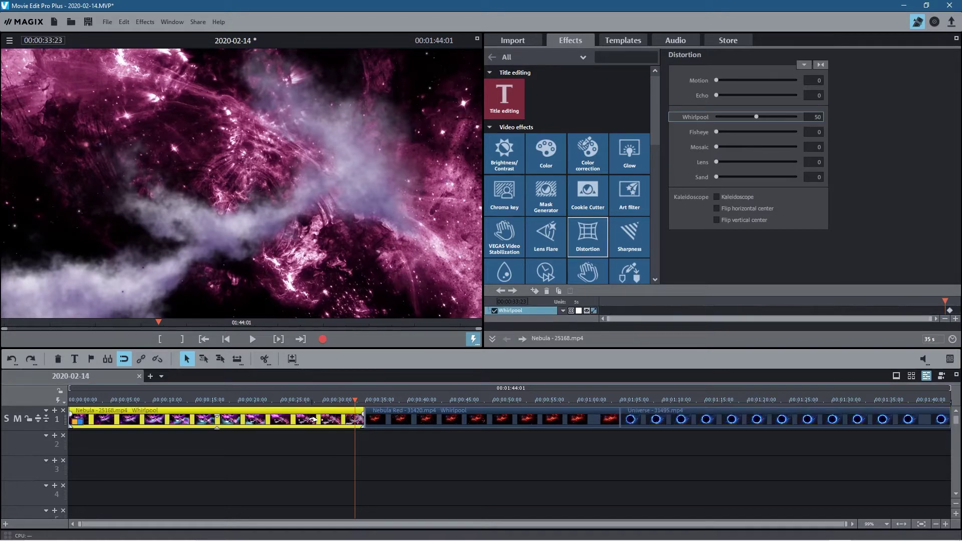
{"action": "left_click", "coordinate": [513, 291]}
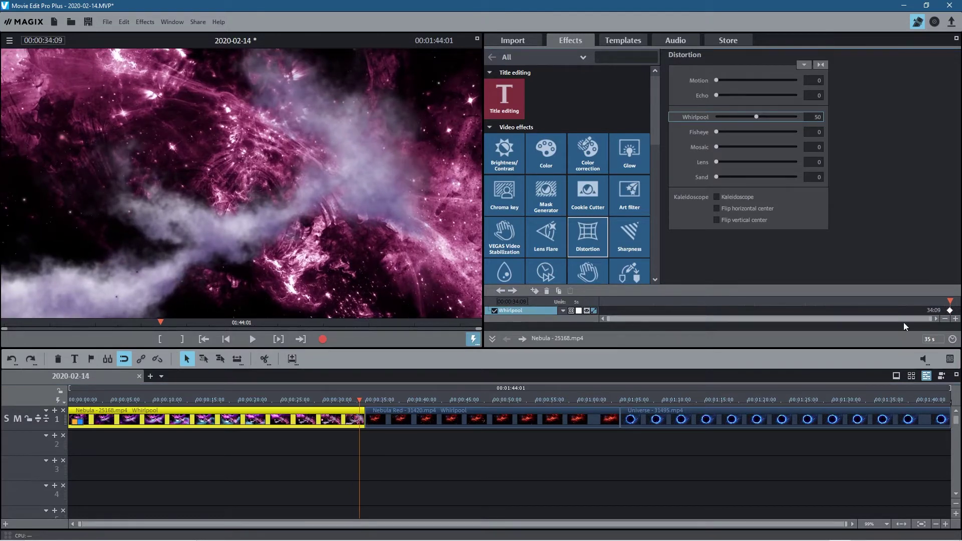
{"action": "mouse_move", "coordinate": [416, 418]}
{"action": "left_mouse_down"}
{"action": "mouse_move", "coordinate": [453, 418]}
{"action": "mouse_move", "coordinate": [413, 411]}
{"action": "left_mouse_up"}
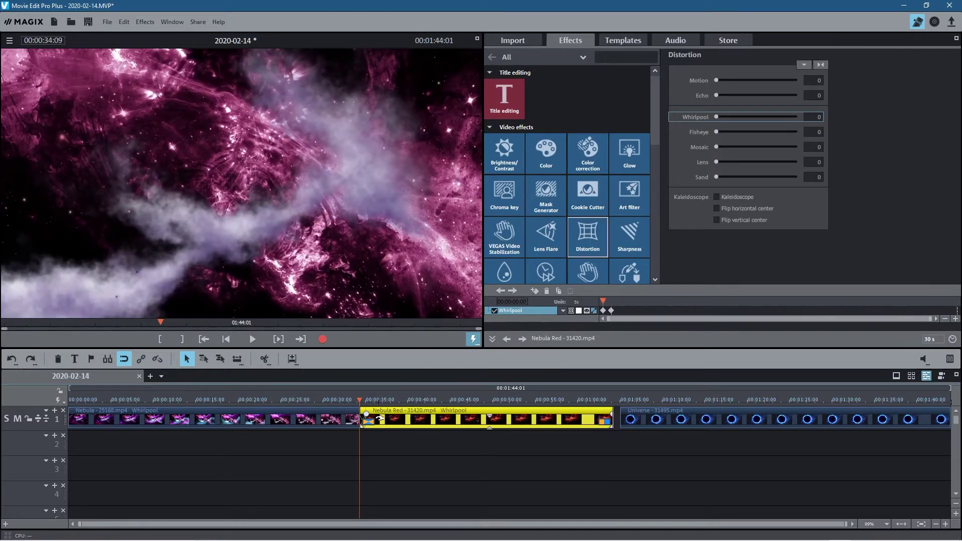
Play back the overlap between the Nebula and Nebula Red clips from 00:00:32:03 to check the whirlpool transition
{"action": "left_click", "coordinate": [249, 338]}
{"action": "left_click", "coordinate": [248, 337]}
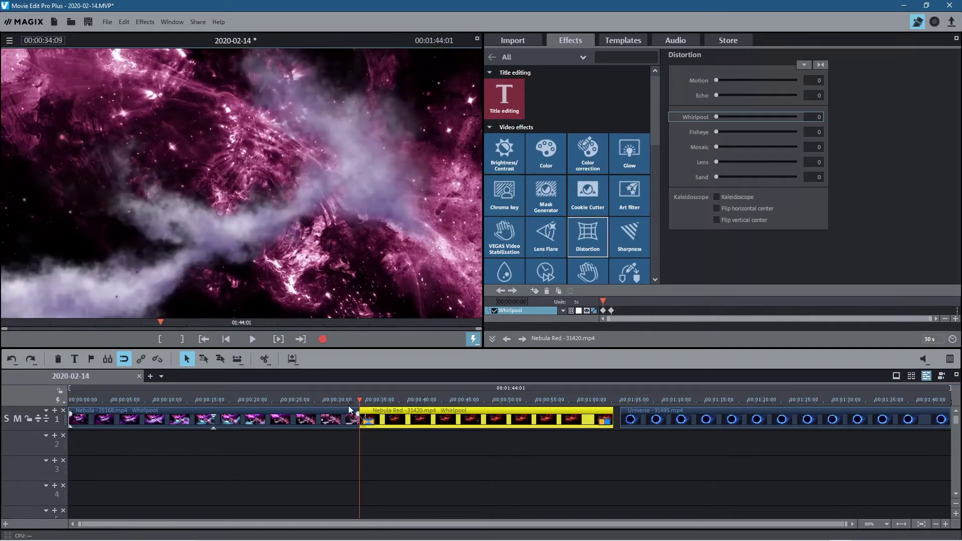
{"action": "left_click", "coordinate": [340, 399]}
{"action": "left_click", "coordinate": [248, 338]}
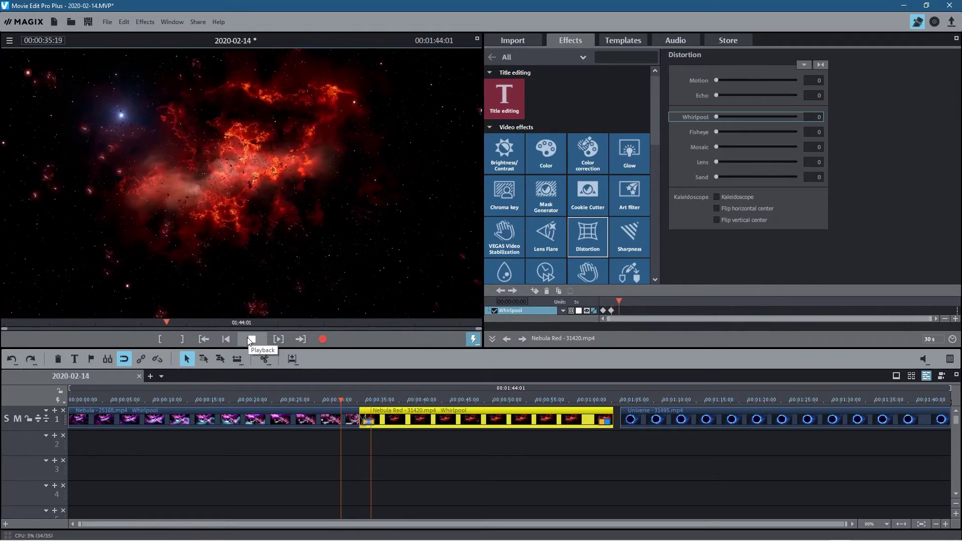
{"action": "left_click", "coordinate": [248, 337]}
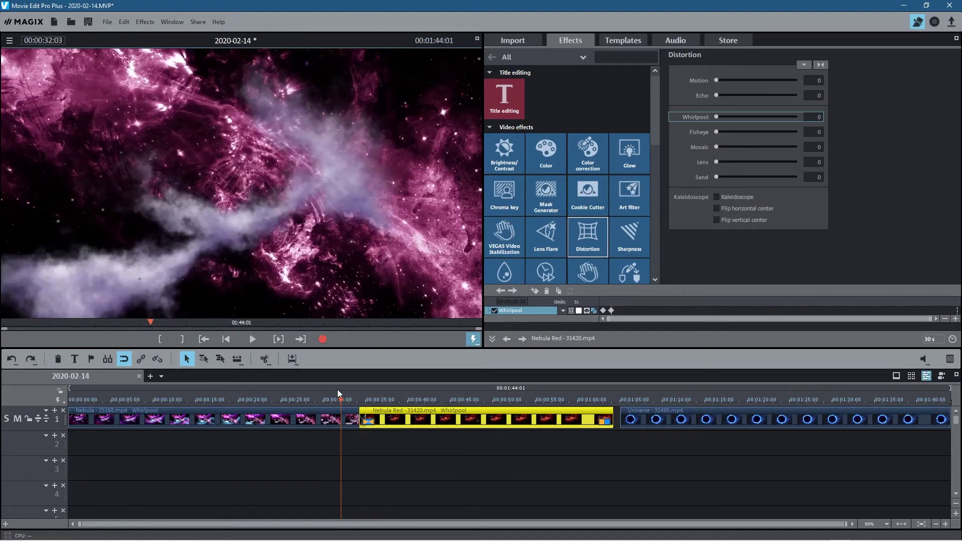
Add a Whirlpool keyframe at the very end of the Nebula Red clip, at 00:01:04:08
{"action": "left_click_drag", "start_coordinate": [335, 396], "coordinate": [597, 400]}
{"action": "left_click", "coordinate": [635, 412]}
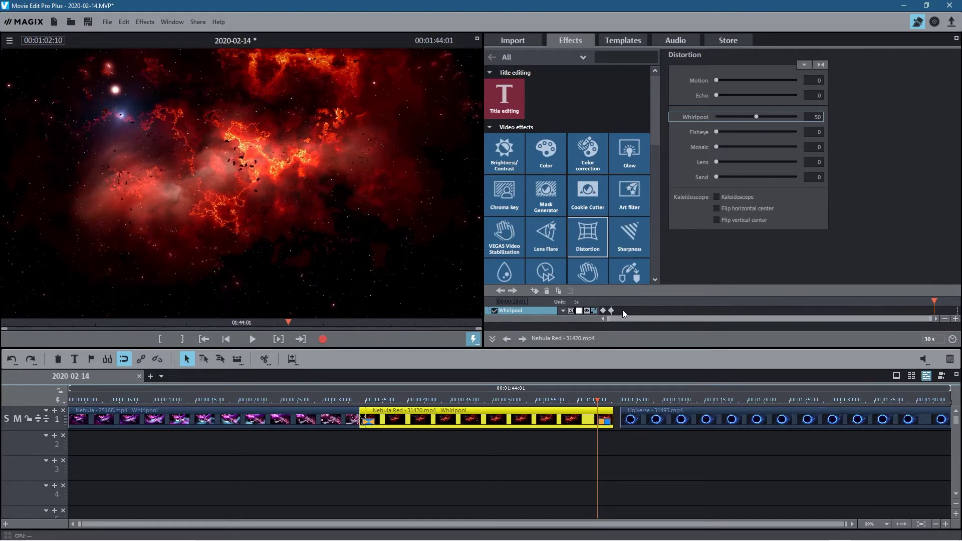
{"action": "left_click_drag", "start_coordinate": [934, 301], "coordinate": [957, 301]}
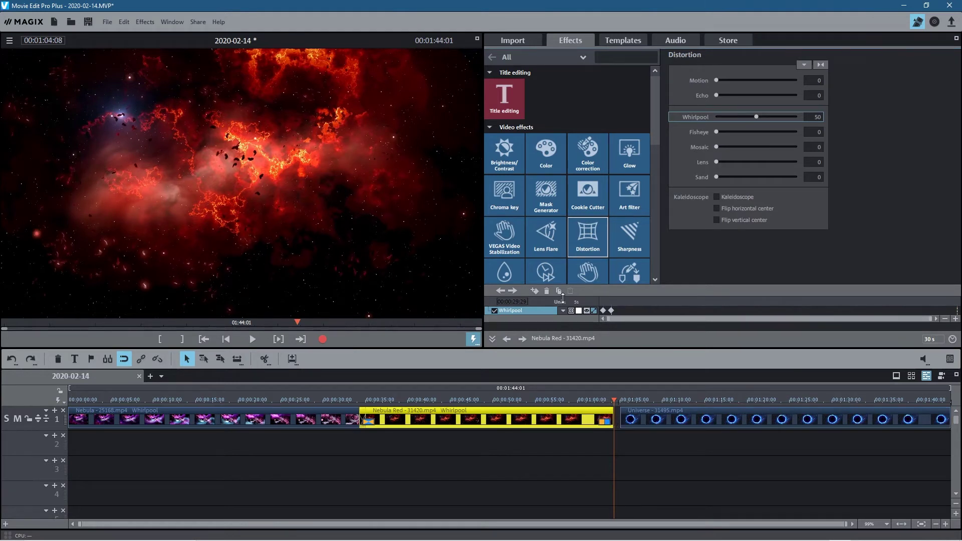
{"action": "left_click", "coordinate": [535, 291]}
Add a Whirlpool keyframe at 00:01:03:17 in the Nebula Red clip, and set the Whirlpool value at the clip's end to 100
{"action": "key", "text": "Left"}
{"action": "key", "text": "Left"}
{"action": "key", "text": "Left"}
{"action": "key", "text": "Left"}
{"action": "key", "text": "Left"}
{"action": "key", "text": "Left"}
{"action": "key", "text": "Left"}
{"action": "key", "text": "Left"}
{"action": "key", "text": "Left"}
{"action": "key", "text": "Left"}
{"action": "key", "text": "Left"}
{"action": "key", "text": "Left"}
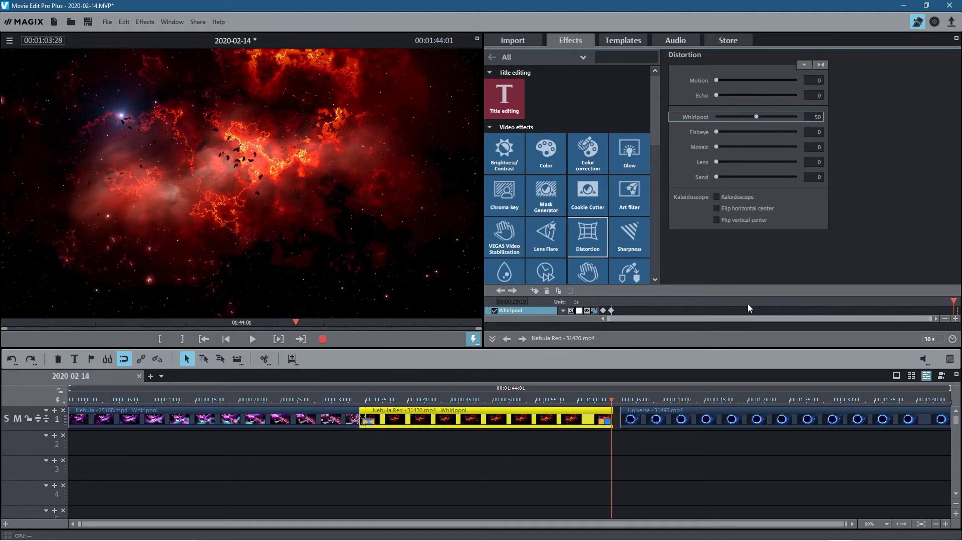
{"action": "key", "text": "Left"}
{"action": "key", "text": "Left"}
{"action": "key", "text": "Left"}
{"action": "key", "text": "Left"}
{"action": "key", "text": "Left"}
{"action": "key", "text": "Left"}
{"action": "key", "text": "Left"}
{"action": "key", "text": "Left"}
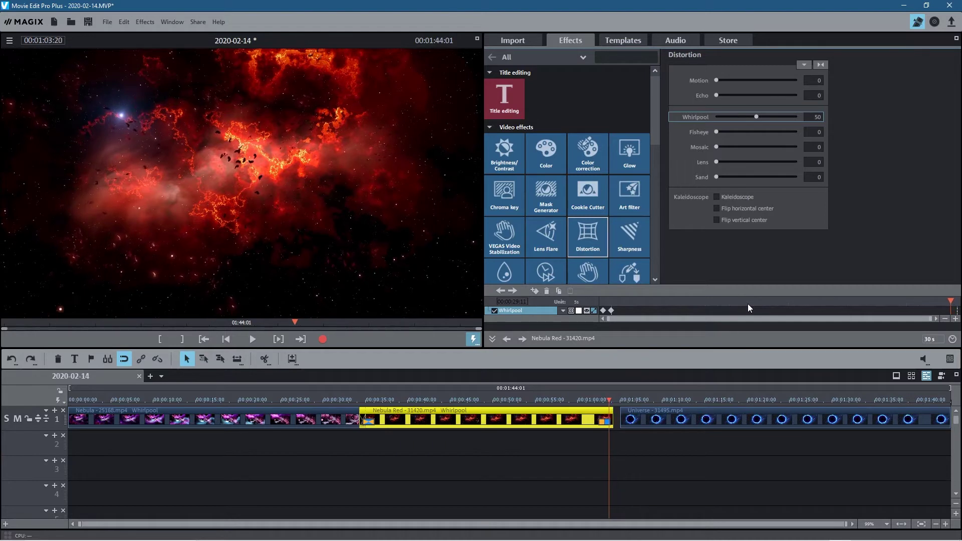
{"action": "key", "text": "Left"}
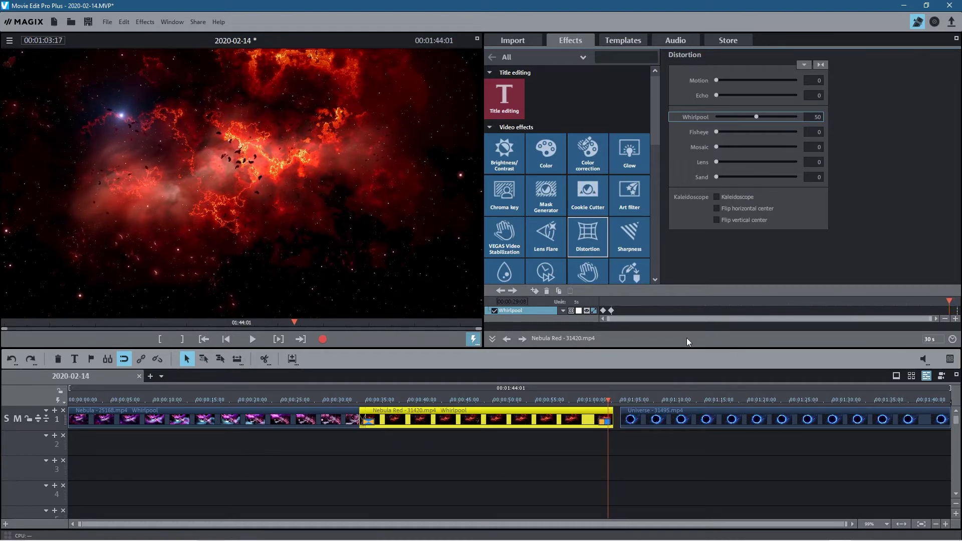
{"action": "left_click", "coordinate": [534, 291]}
{"action": "key", "text": "space"}
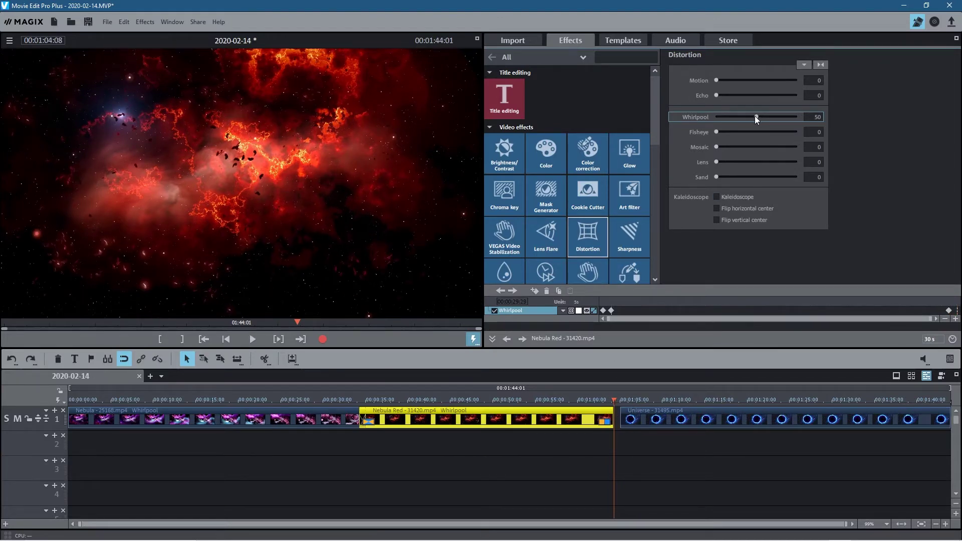
{"action": "left_click_drag", "start_coordinate": [761, 117], "coordinate": [812, 118]}
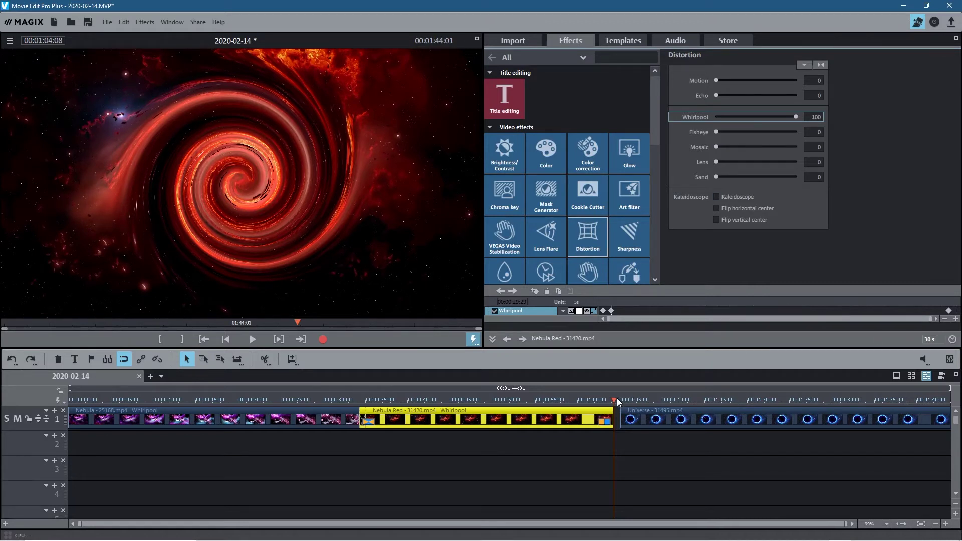
Move the Universe clip flush against the end of the Nebula Red clip and keyframe its Whirlpool distortion at 0 on its first frame
{"action": "left_click_drag", "start_coordinate": [615, 399], "coordinate": [647, 412]}
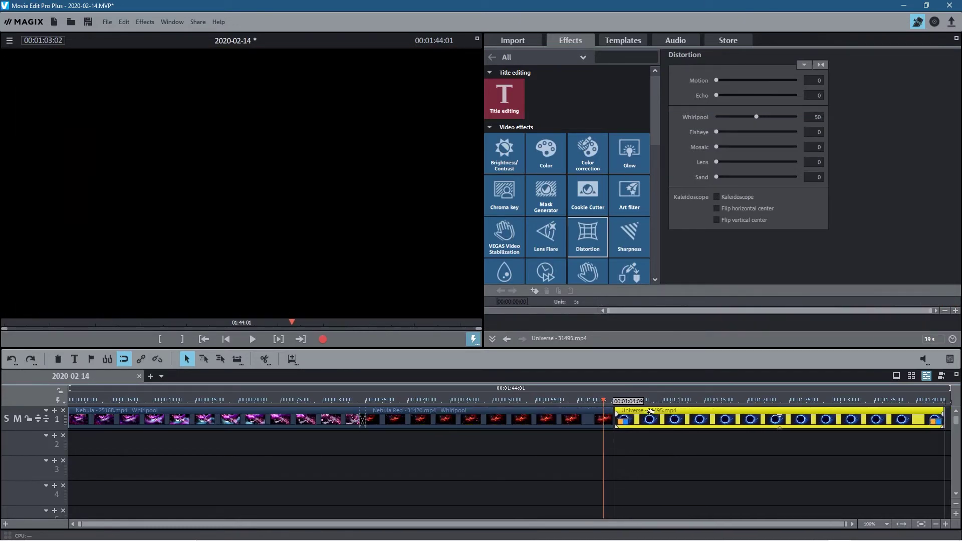
{"action": "key", "text": "space"}
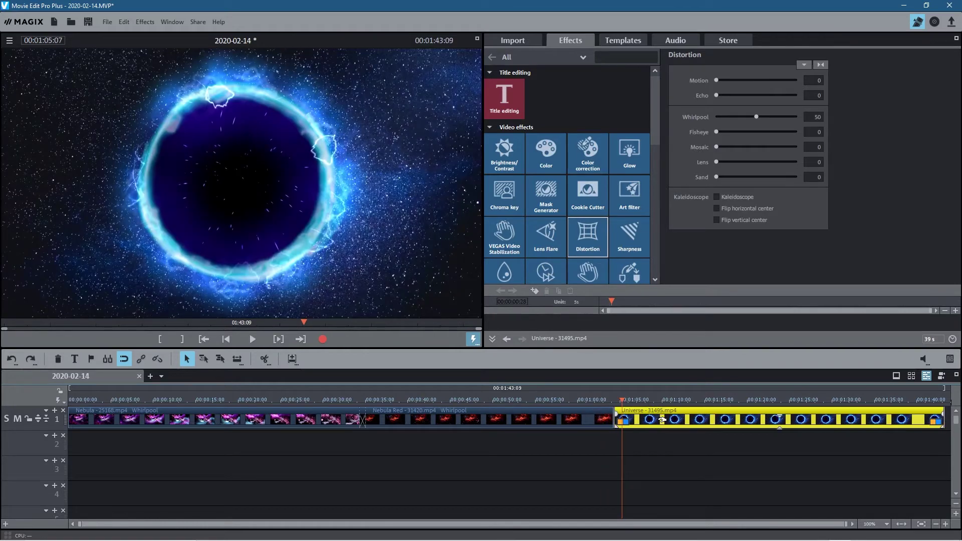
{"action": "left_click", "coordinate": [596, 303]}
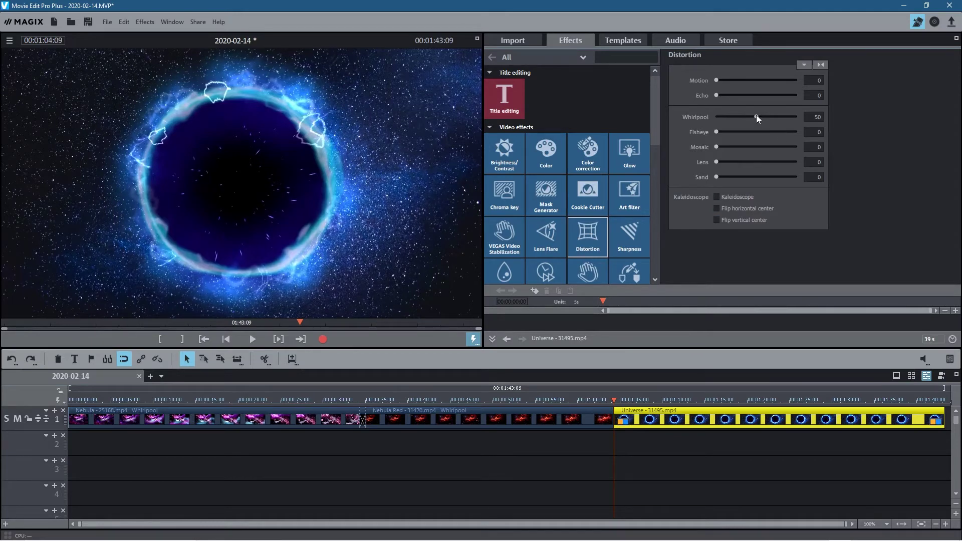
{"action": "left_click_drag", "start_coordinate": [756, 116], "coordinate": [694, 114]}
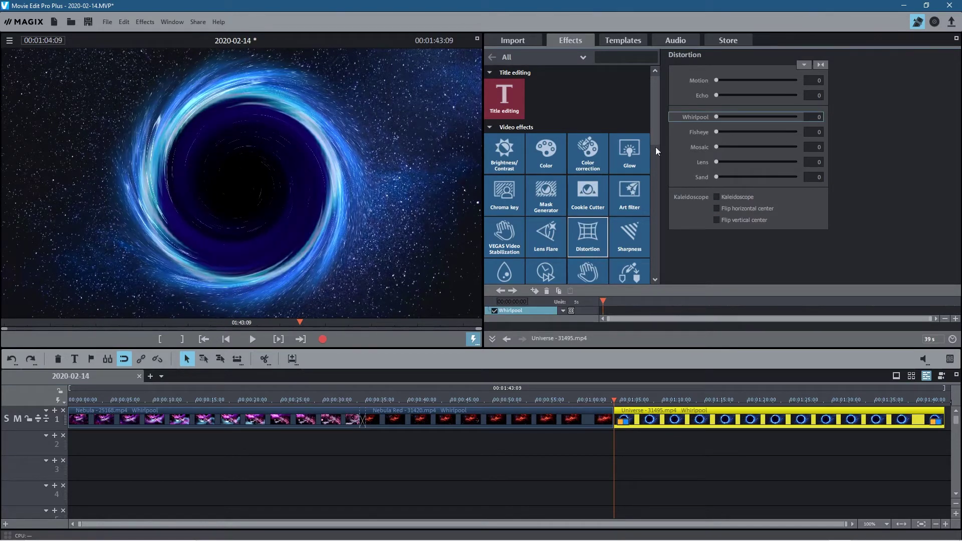
{"action": "left_click", "coordinate": [534, 290]}
Add another Whirlpool keyframe 20 frames into the Universe clip and set its value to 50
{"action": "left_click_drag", "start_coordinate": [601, 299], "coordinate": [608, 300]}
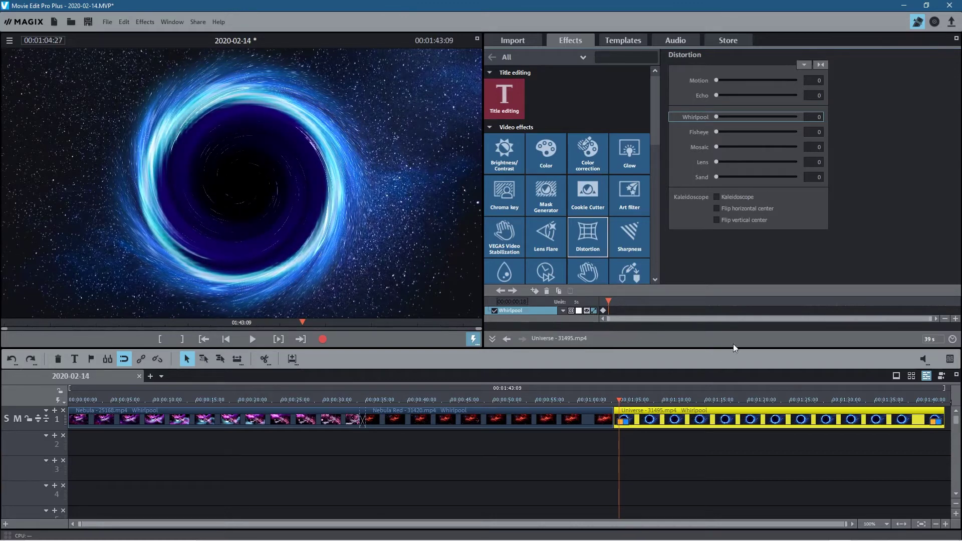
{"action": "key", "text": "Right"}
{"action": "key", "text": "Right"}
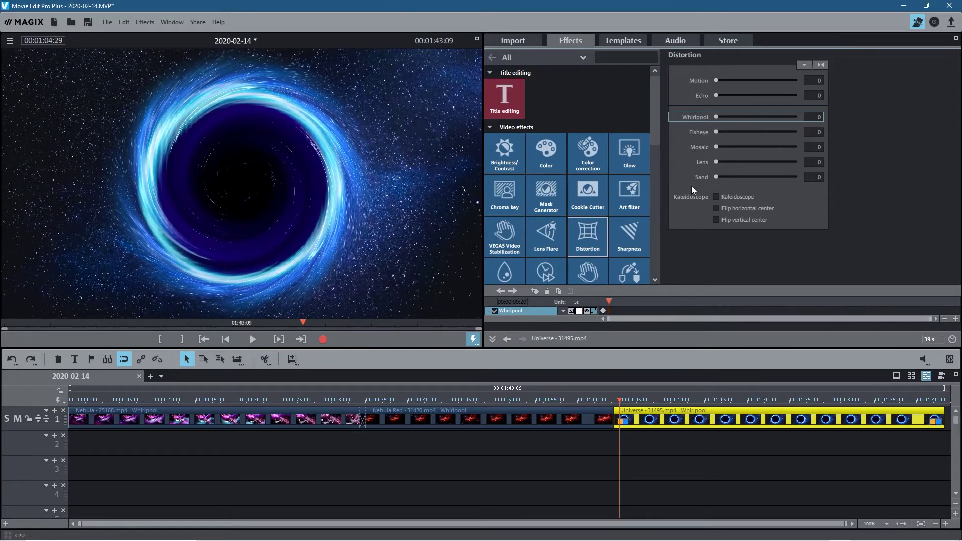
{"action": "left_click", "coordinate": [534, 290]}
{"action": "left_click", "coordinate": [814, 119]}
{"action": "type", "text": "50"}
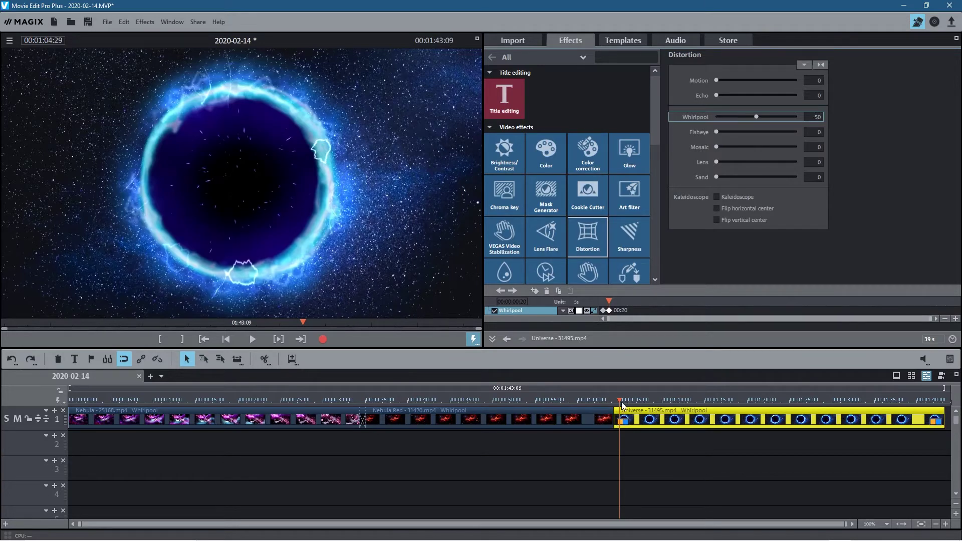
Shift the Universe clip earlier so it overlaps the end of the Nebula Red clip, starting at the 00:01:03:17 Whirlpool keyframe
{"action": "left_click", "coordinate": [570, 419]}
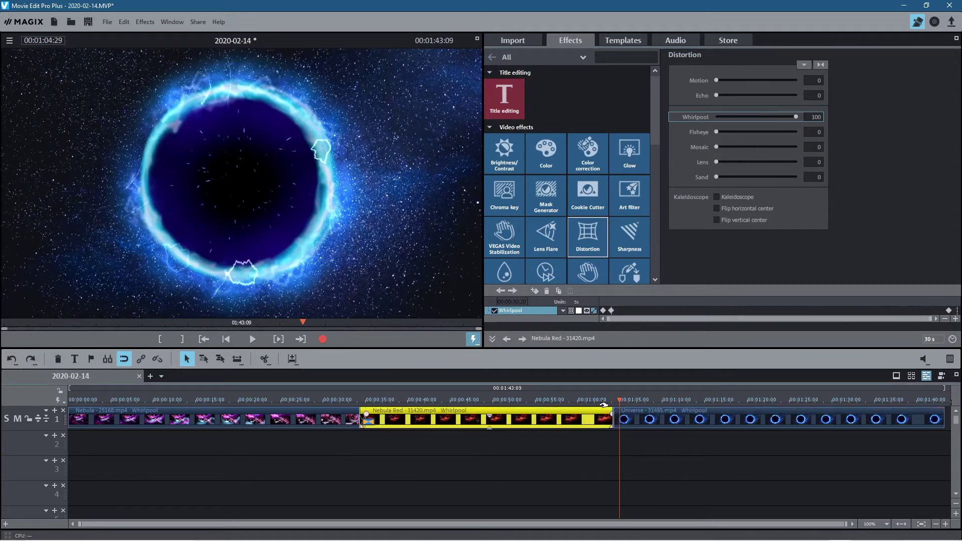
{"action": "left_click", "coordinate": [504, 291]}
{"action": "left_click", "coordinate": [503, 291]}
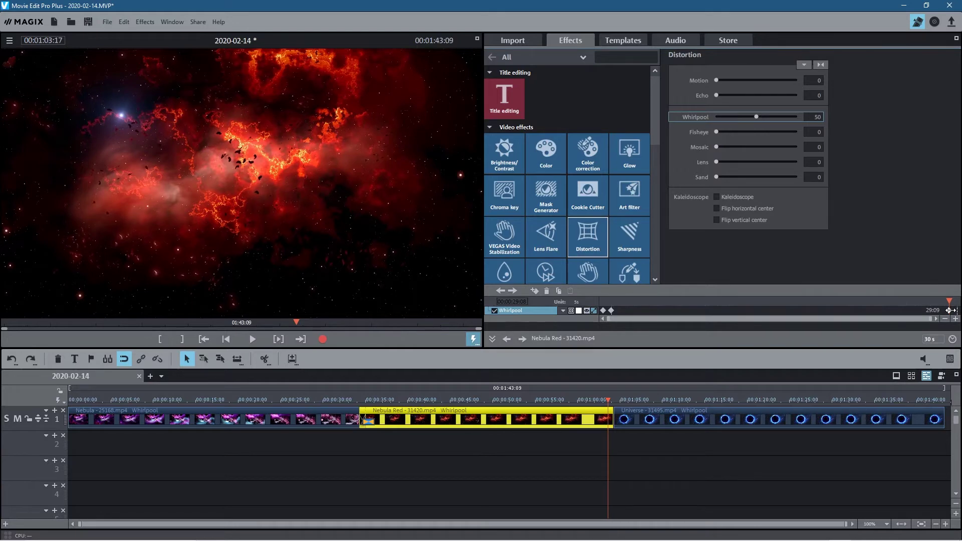
{"action": "mouse_move", "coordinate": [634, 418]}
{"action": "left_mouse_down"}
{"action": "mouse_move", "coordinate": [648, 417]}
{"action": "mouse_move", "coordinate": [630, 417]}
{"action": "left_mouse_up"}
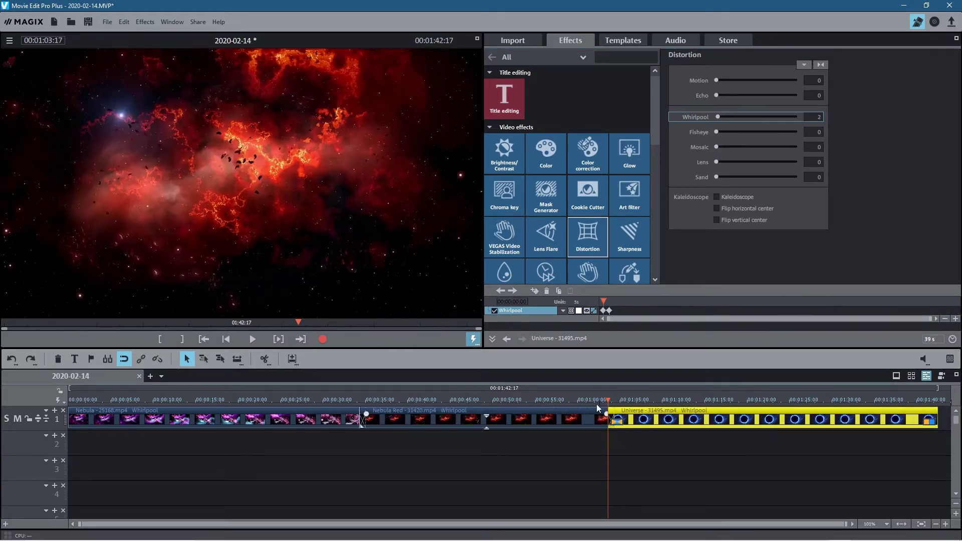
Play back both clip overlaps to check the whirlpool transitions from Nebula Red to Universe and from Nebula to Nebula Red
{"action": "left_click", "coordinate": [602, 400]}
{"action": "left_click", "coordinate": [260, 340]}
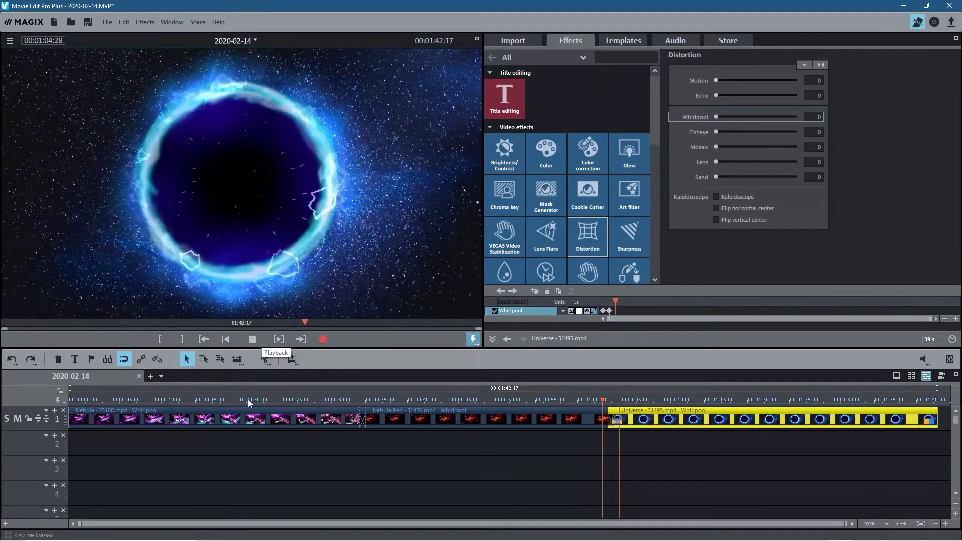
{"action": "left_click", "coordinate": [352, 400]}
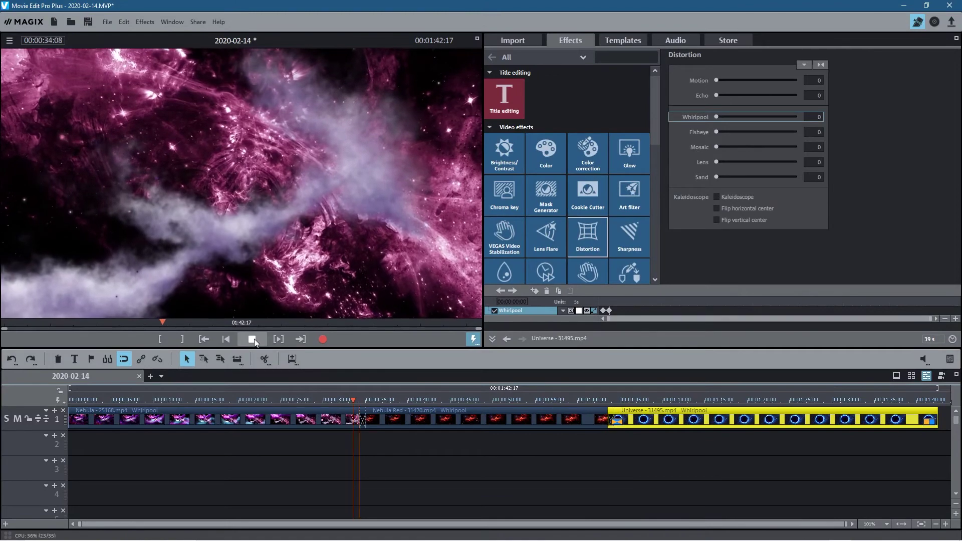
{"action": "left_click", "coordinate": [597, 399]}
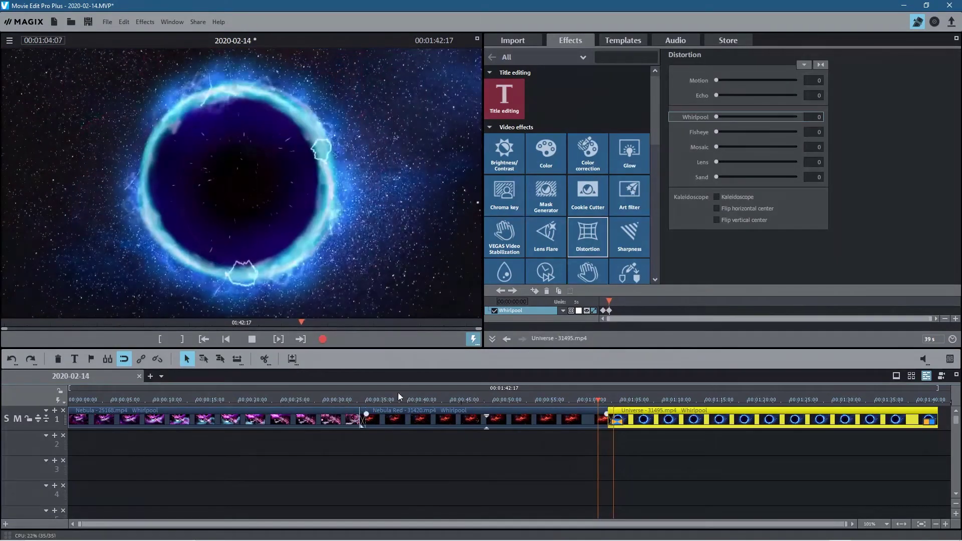
{"action": "left_click", "coordinate": [250, 339]}
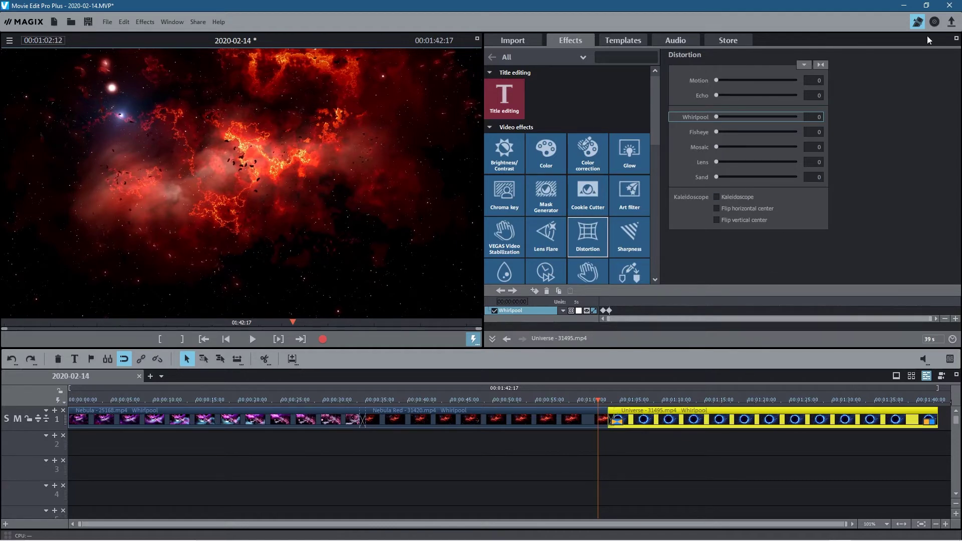
Bring the two landscape images and the nature image from the Whirlpool Transition Effect folder onto the timeline
{"action": "left_click", "coordinate": [903, 7]}
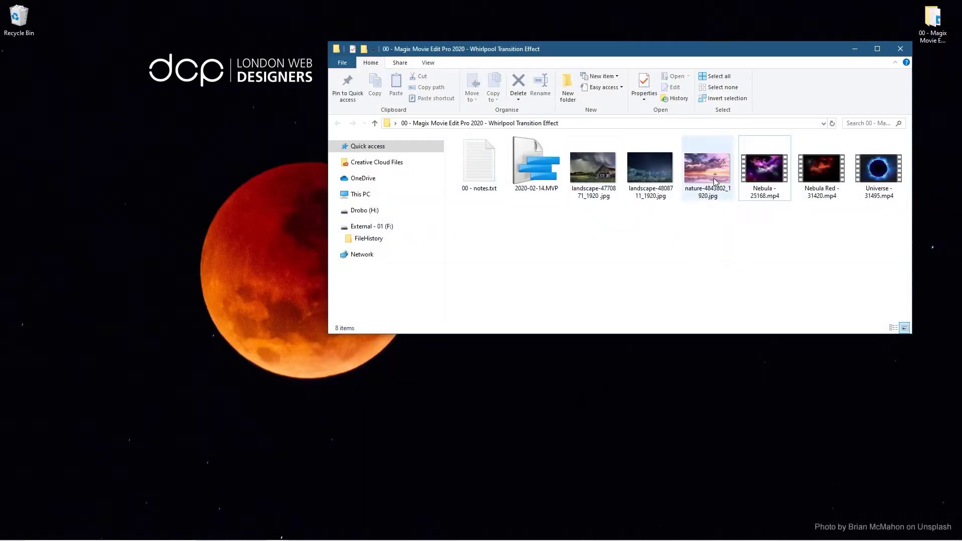
{"action": "left_click_drag", "start_coordinate": [704, 229], "coordinate": [572, 162]}
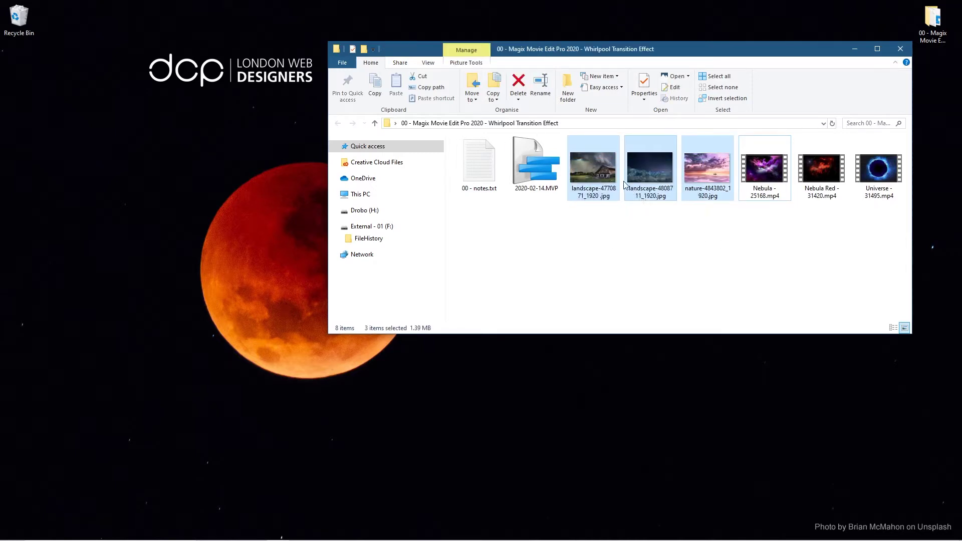
{"action": "key", "text": "alt+Tab"}
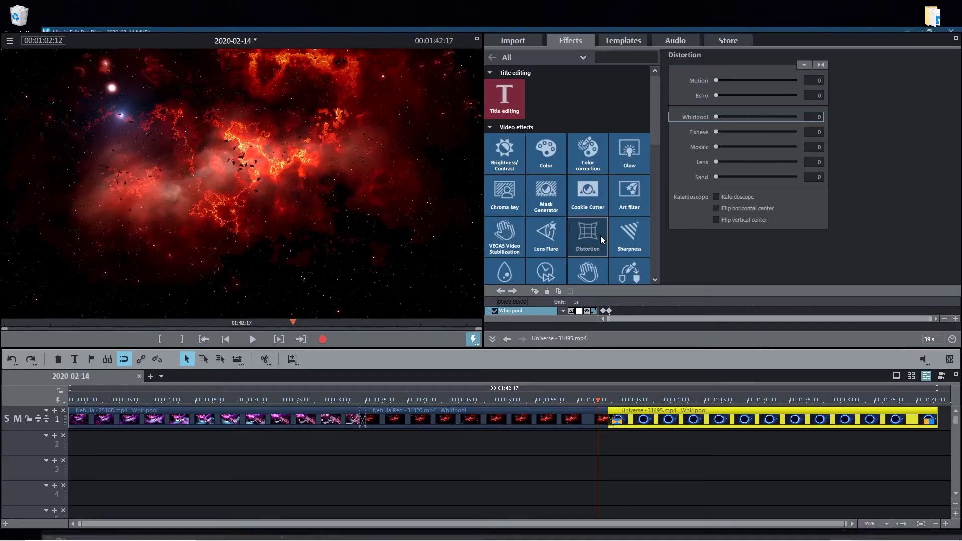
{"action": "key", "text": "alt+Tab"}
{"action": "left_click_drag", "start_coordinate": [597, 168], "coordinate": [96, 460]}
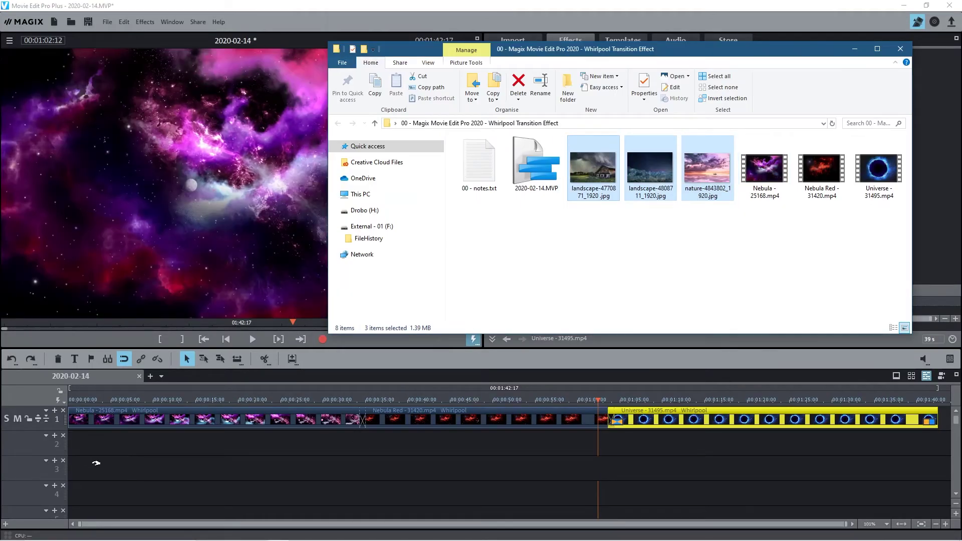
Shift the three video clips later on track 1 and place the three images in front of them at the track's start
{"action": "left_click", "coordinate": [269, 459]}
{"action": "left_click_drag", "start_coordinate": [316, 444], "coordinate": [645, 396]}
{"action": "left_click_drag", "start_coordinate": [291, 420], "coordinate": [466, 421]}
{"action": "left_click", "coordinate": [221, 500]}
{"action": "left_click_drag", "start_coordinate": [221, 500], "coordinate": [104, 401]}
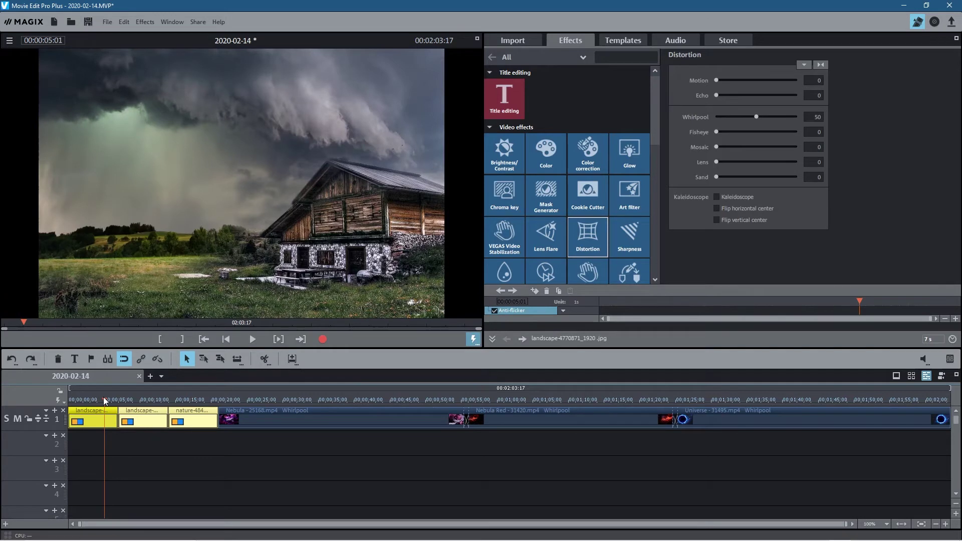
Add a Whirlpool keyframe at 00:00:06:09 in the landscape-4770871_1920.jpg clip and set its value to 50
{"action": "left_click", "coordinate": [172, 457]}
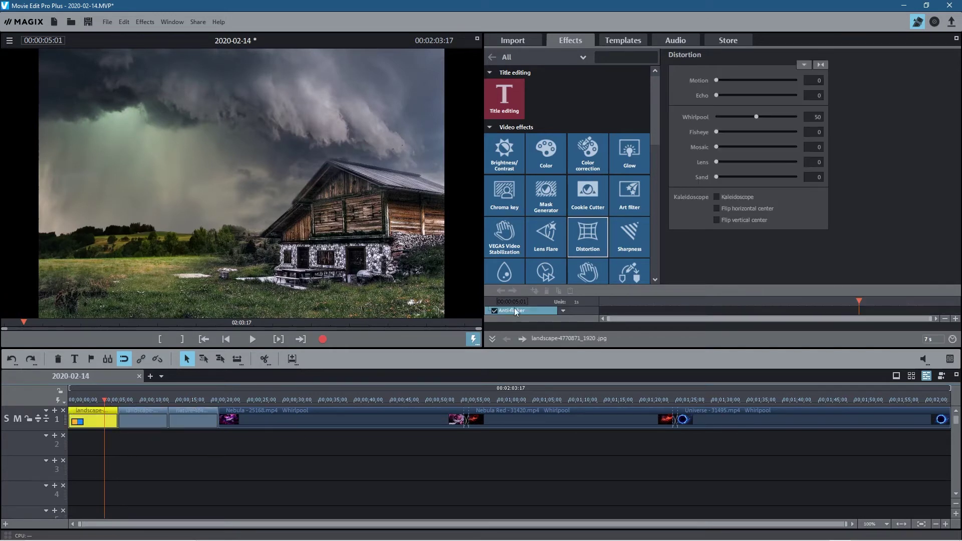
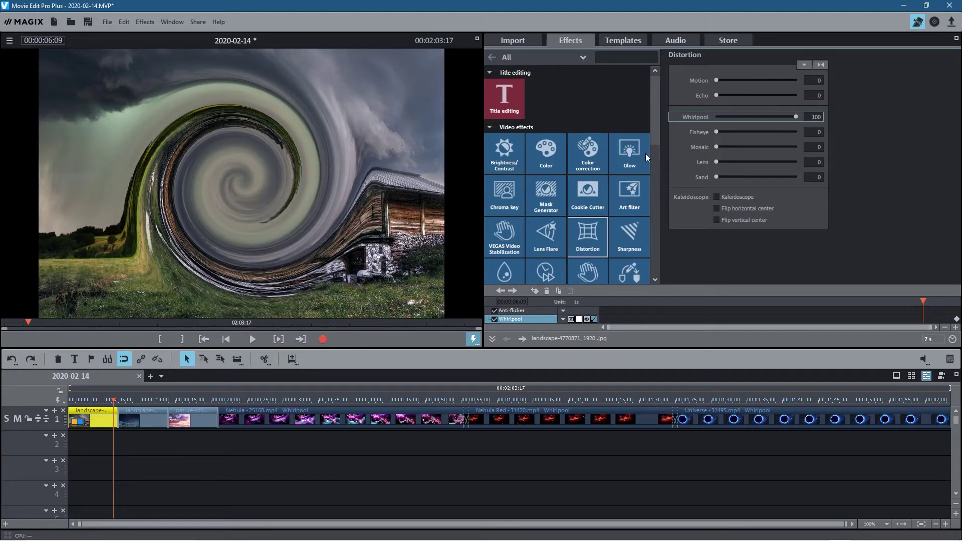
{"action": "left_click", "coordinate": [533, 292]}
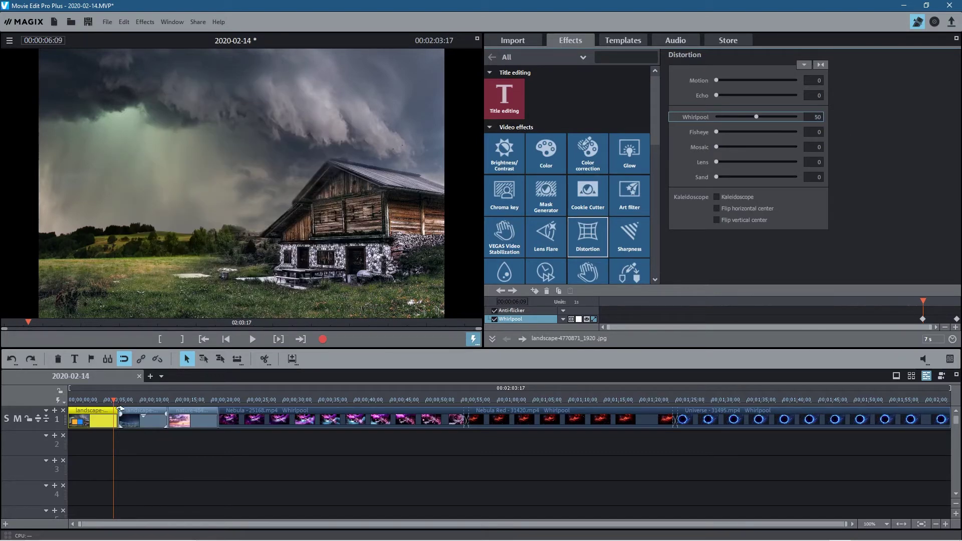
Set the Whirlpool distortion to 0 at the start of the landscape-4808711_1920.jpg clip, at 00:00:07:00
{"action": "left_click", "coordinate": [142, 397]}
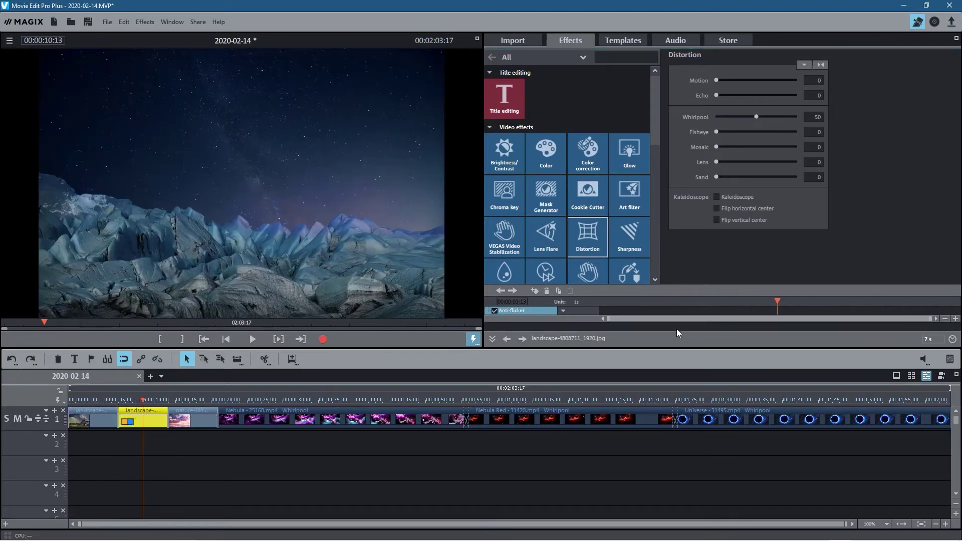
{"action": "left_click_drag", "start_coordinate": [776, 305], "coordinate": [557, 304]}
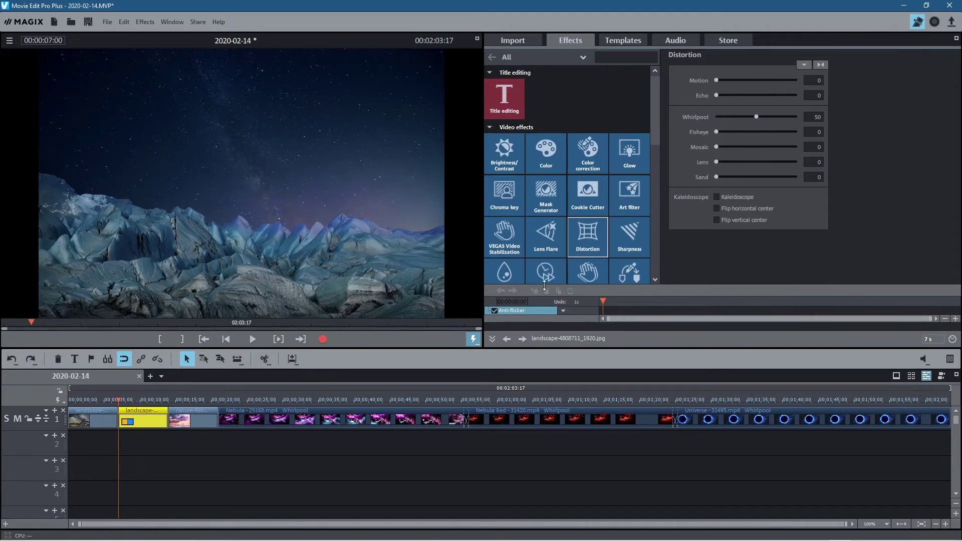
{"action": "left_click", "coordinate": [757, 116]}
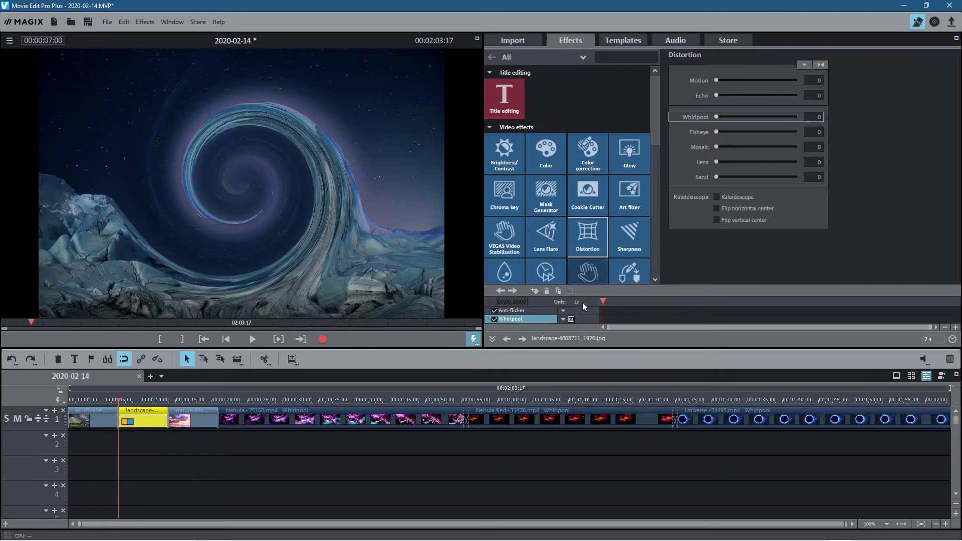
Set the Whirlpool distortion to 50 at 00:00:07:20 in the landscape-4808711_1920.jpg clip
{"action": "left_click_drag", "start_coordinate": [606, 299], "coordinate": [636, 302]}
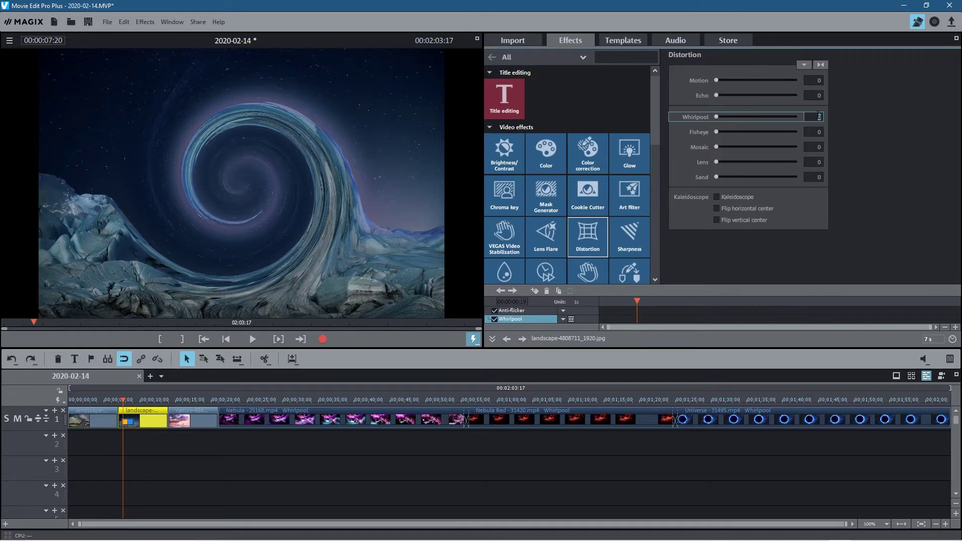
{"action": "type", "text": "0"}
{"action": "key", "text": "Return"}
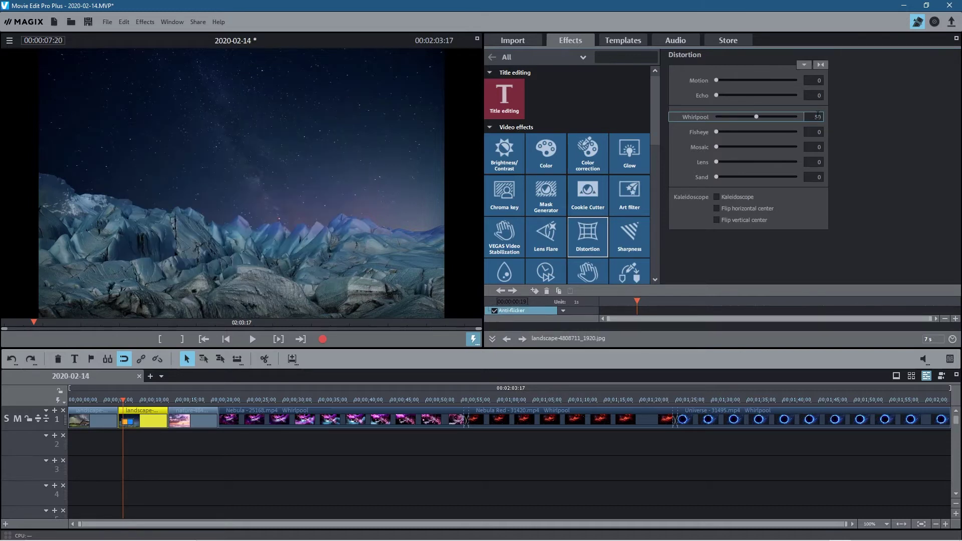
Overlap the landscape-4808711_1920.jpg clip with the first image, starting it at the first image's Whirlpool keyframe at 00:00:06:09
{"action": "left_click", "coordinate": [95, 420]}
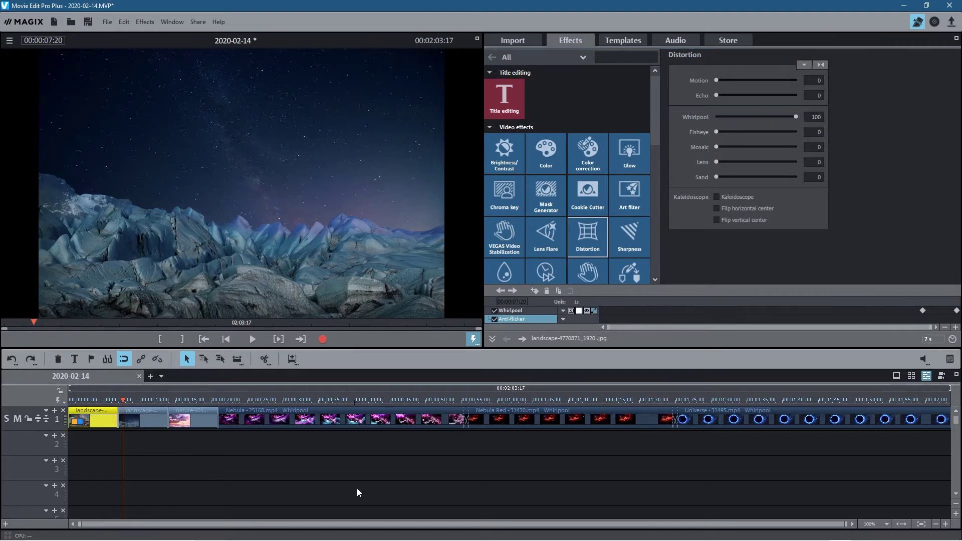
{"action": "left_click", "coordinate": [501, 291]}
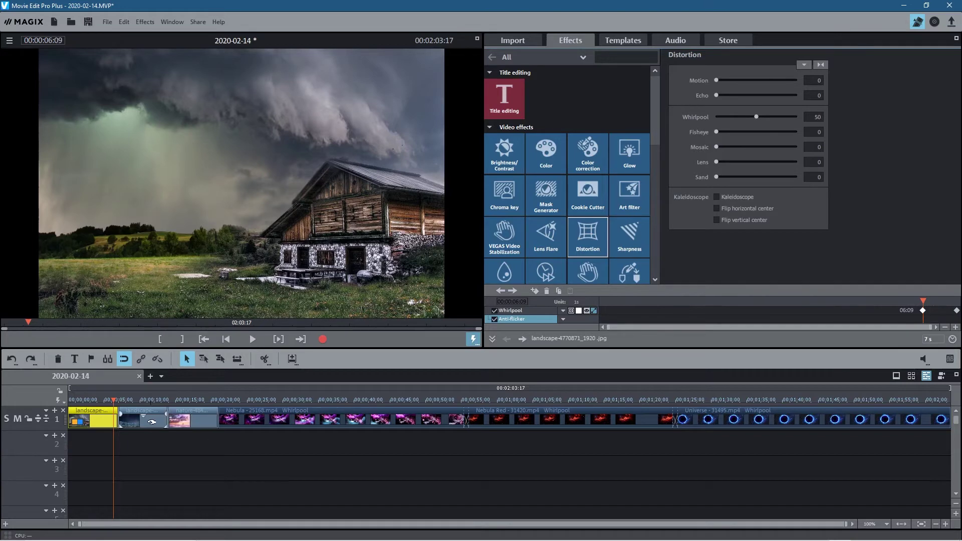
{"action": "mouse_move", "coordinate": [133, 411]}
{"action": "left_mouse_down"}
{"action": "mouse_move", "coordinate": [150, 412]}
{"action": "mouse_move", "coordinate": [129, 412]}
{"action": "left_mouse_up"}
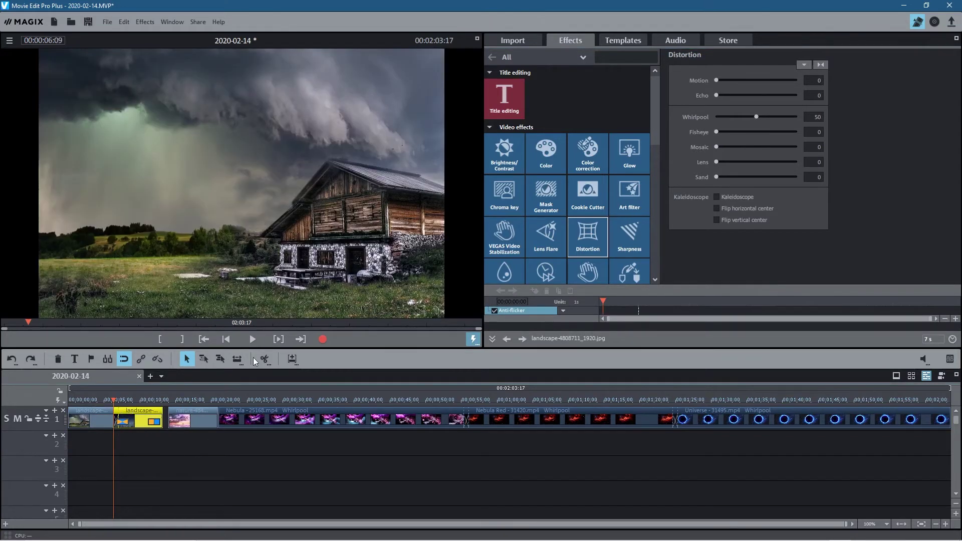
Play back the overlap between the two landscape images and move the second image back to 00:00:07:00
{"action": "left_click", "coordinate": [251, 338]}
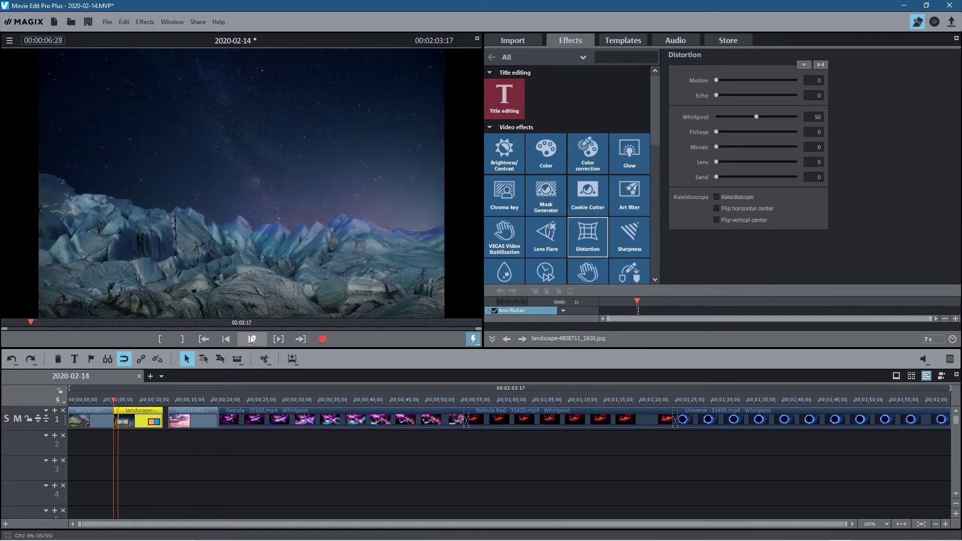
{"action": "left_click", "coordinate": [252, 339]}
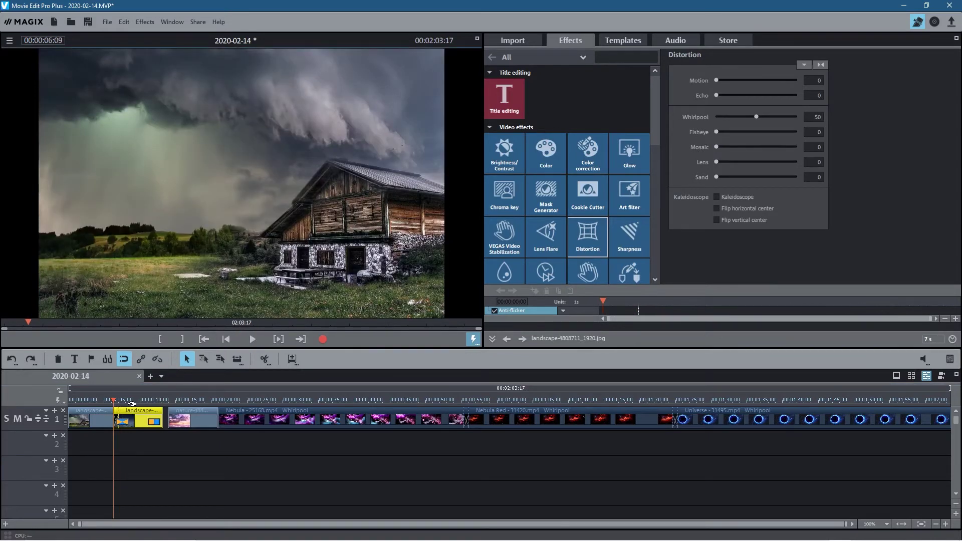
{"action": "left_click", "coordinate": [248, 341]}
{"action": "left_click", "coordinate": [248, 342]}
{"action": "left_click_drag", "start_coordinate": [123, 406], "coordinate": [128, 407]}
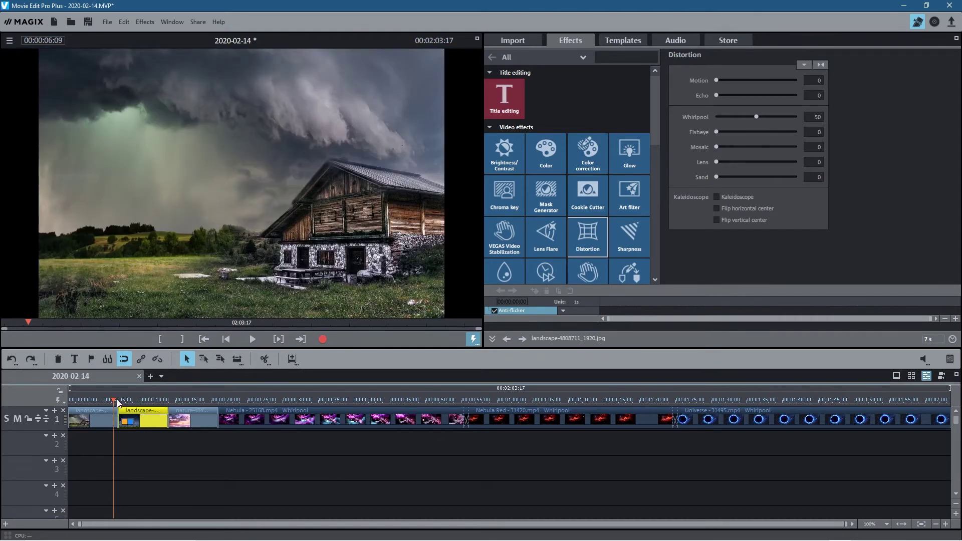
Set Whirlpool to 0 at the start of the landscape-4808711_1920.jpg clip, at 00:00:07:00, and add a keyframe there
{"action": "left_click", "coordinate": [123, 399]}
{"action": "left_click_drag", "start_coordinate": [123, 399], "coordinate": [124, 399]}
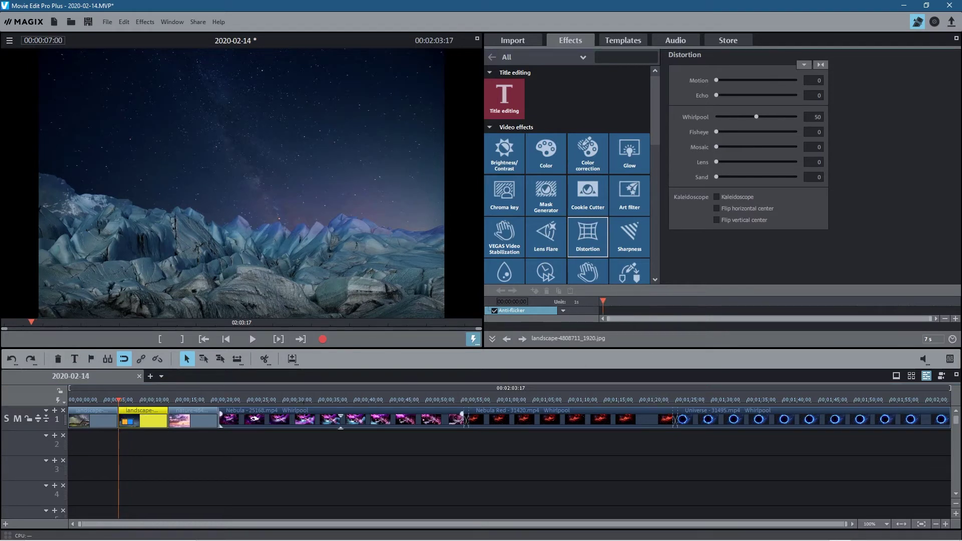
{"action": "left_click", "coordinate": [102, 421]}
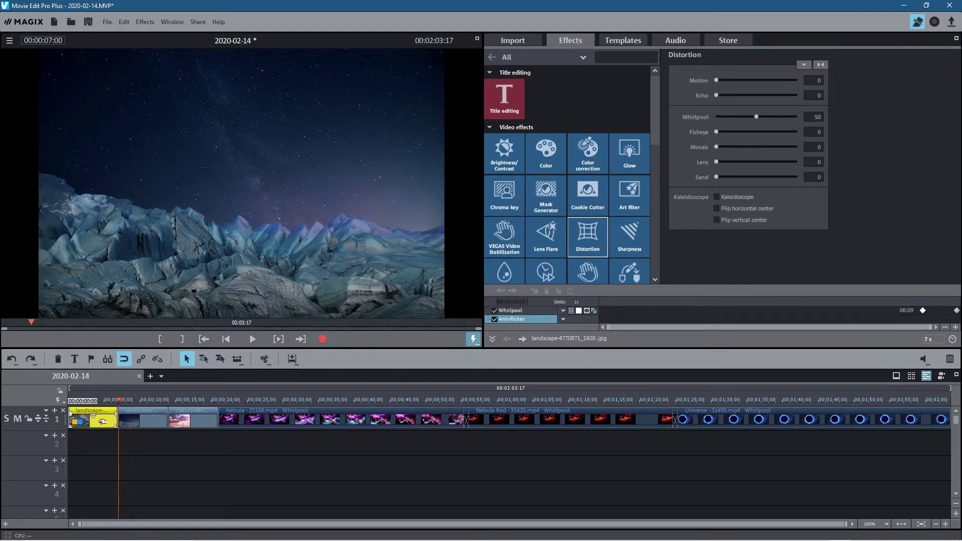
{"action": "left_click", "coordinate": [133, 424]}
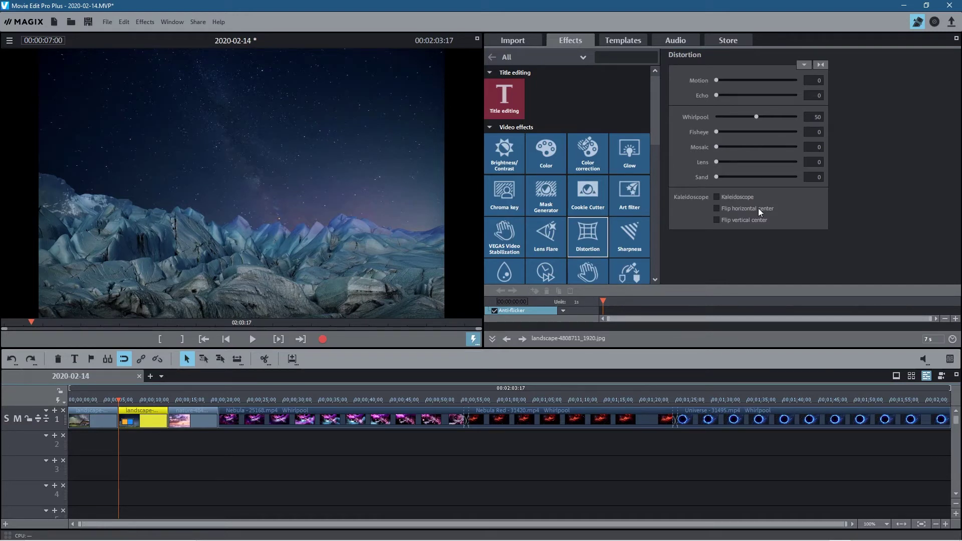
{"action": "left_click_drag", "start_coordinate": [757, 119], "coordinate": [716, 119]}
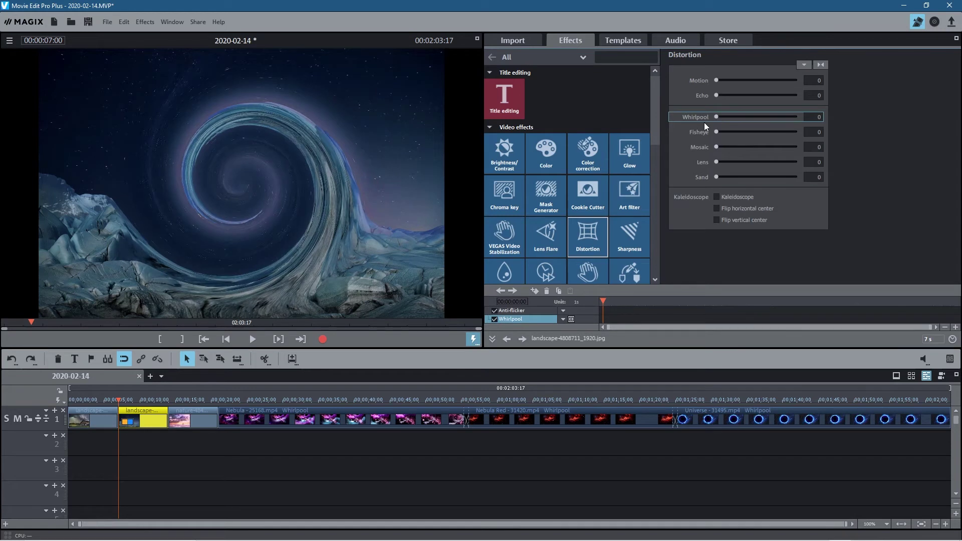
{"action": "left_click", "coordinate": [534, 291]}
Add a Whirlpool keyframe with the value 50 at 00:00:07:21 in the landscape-4808711_1920.jpg clip
{"action": "left_click", "coordinate": [608, 300]}
{"action": "left_click_drag", "start_coordinate": [609, 300], "coordinate": [640, 300]}
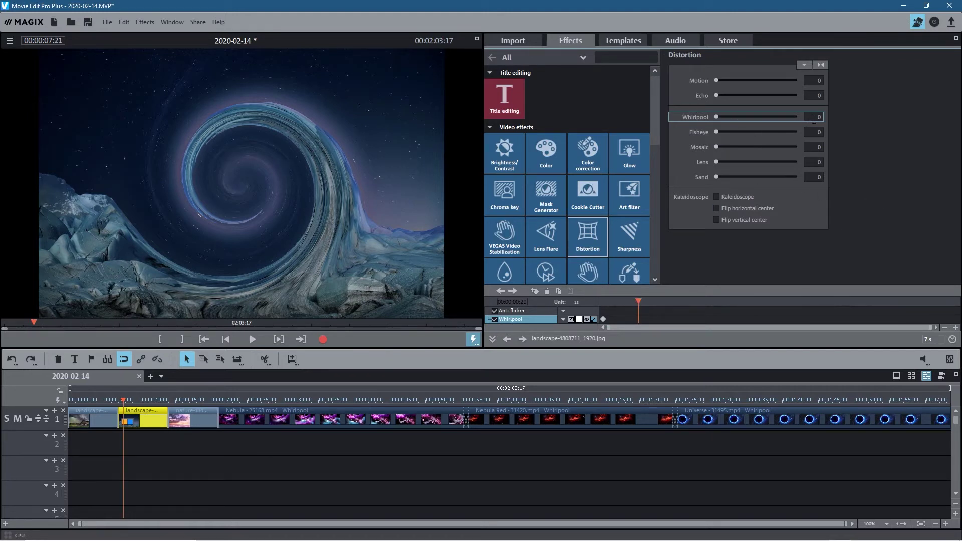
{"action": "left_click", "coordinate": [535, 291]}
{"action": "key", "text": "Return"}
Move the second landscape image to start at the first image's 00:00:06:09 keyframe and preview the overlapping transition
{"action": "left_click_drag", "start_coordinate": [125, 400], "coordinate": [119, 399]}
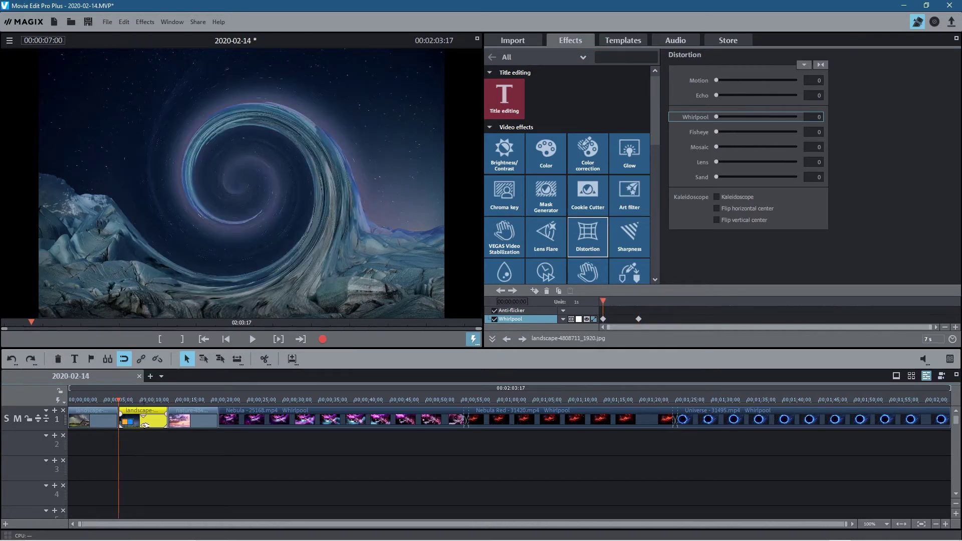
{"action": "left_click", "coordinate": [94, 420]}
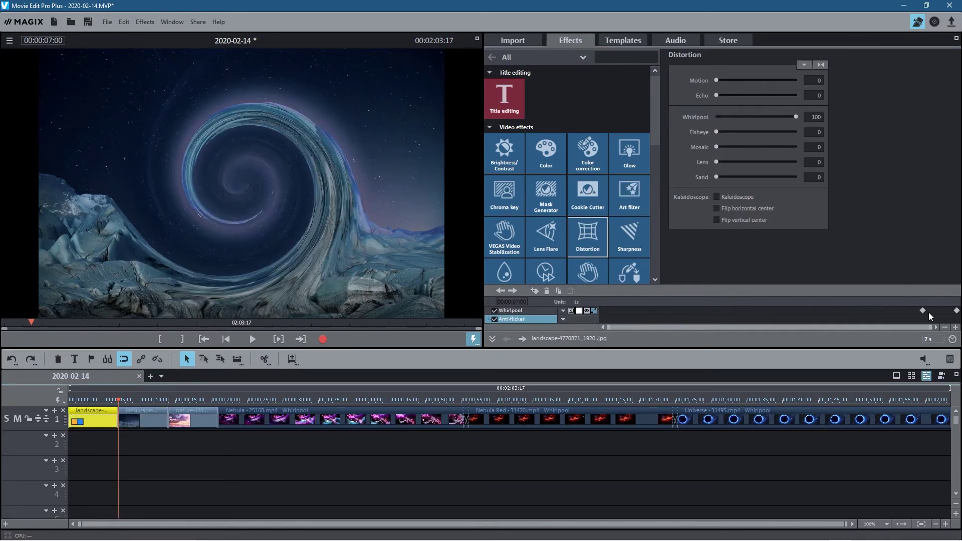
{"action": "left_click", "coordinate": [499, 292]}
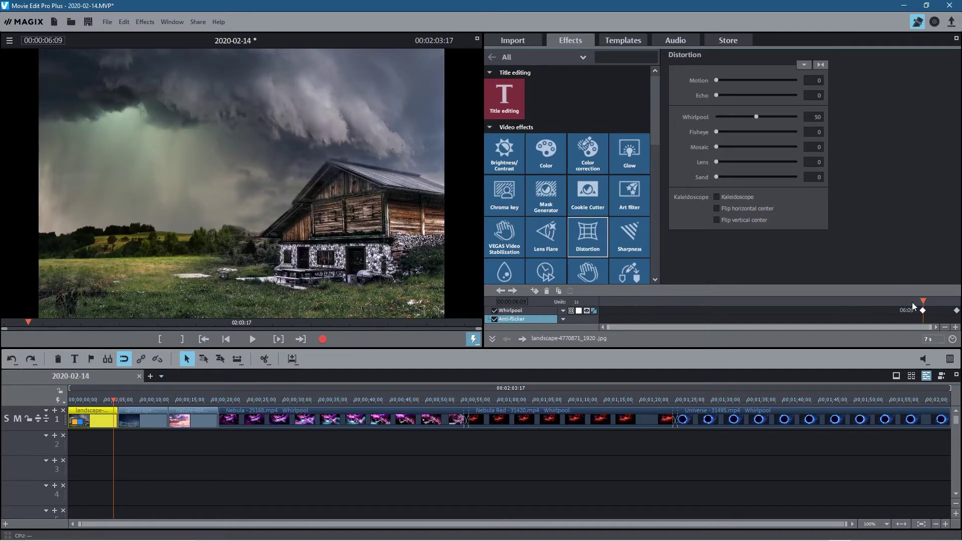
{"action": "left_click_drag", "start_coordinate": [150, 423], "coordinate": [122, 415]}
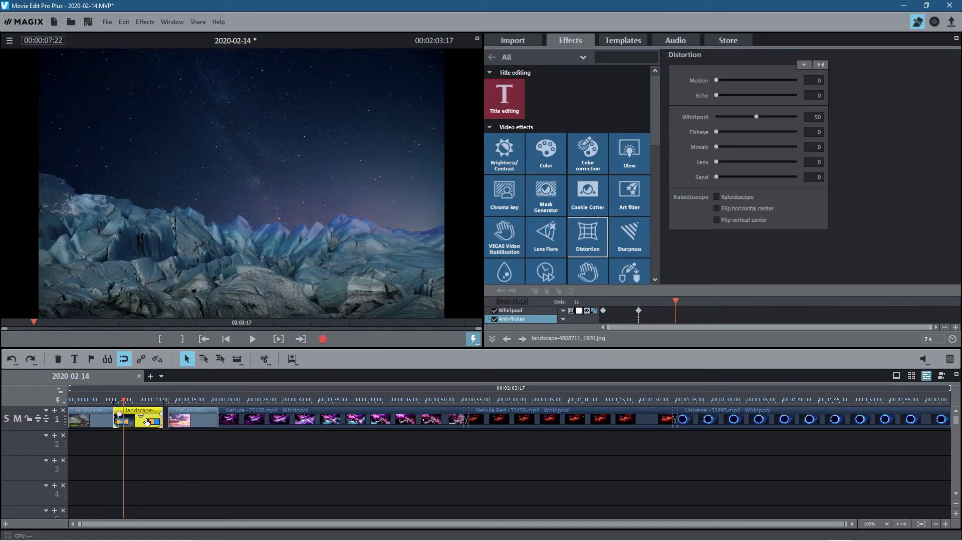
{"action": "left_click_drag", "start_coordinate": [671, 300], "coordinate": [620, 321]}
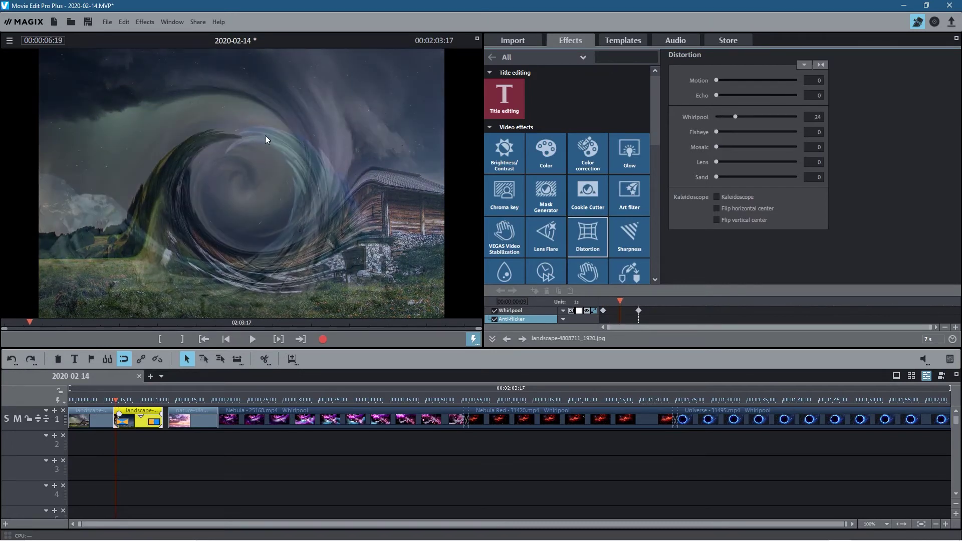
Set the Whirlpool distortion to 100 at the end of the landscape-4808711_1920.jpg clip, at 00:00:13:08
{"action": "left_click_drag", "start_coordinate": [620, 300], "coordinate": [662, 315]}
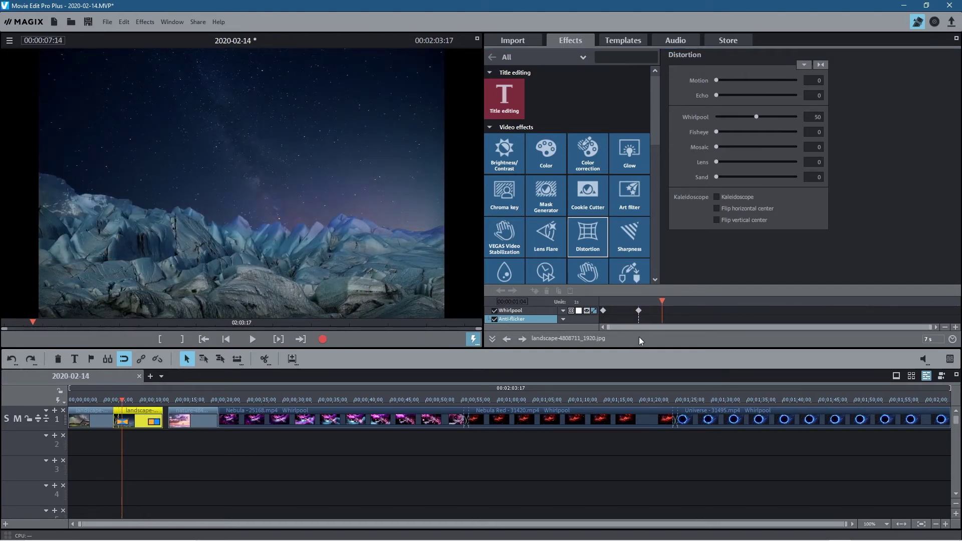
{"action": "left_click_drag", "start_coordinate": [649, 300], "coordinate": [957, 301]}
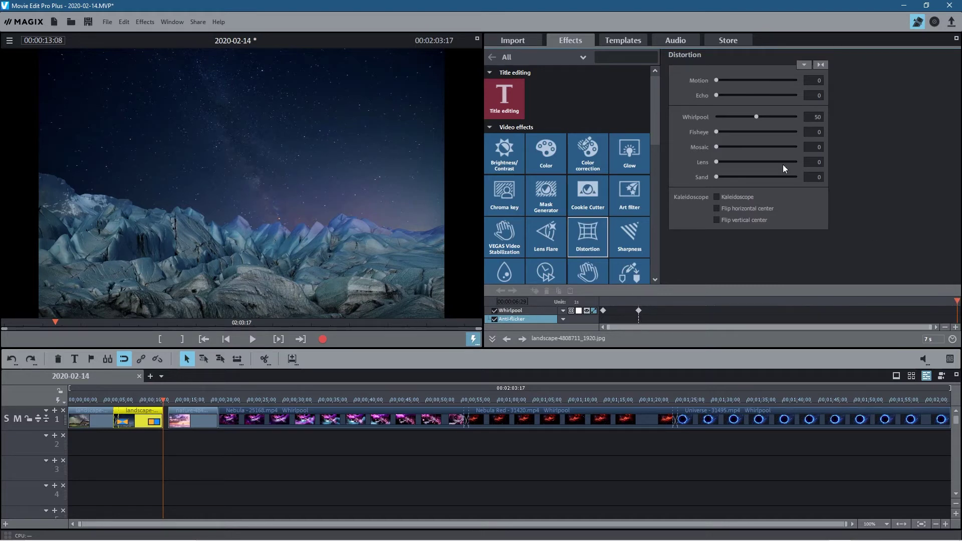
{"action": "left_click_drag", "start_coordinate": [757, 116], "coordinate": [797, 117]}
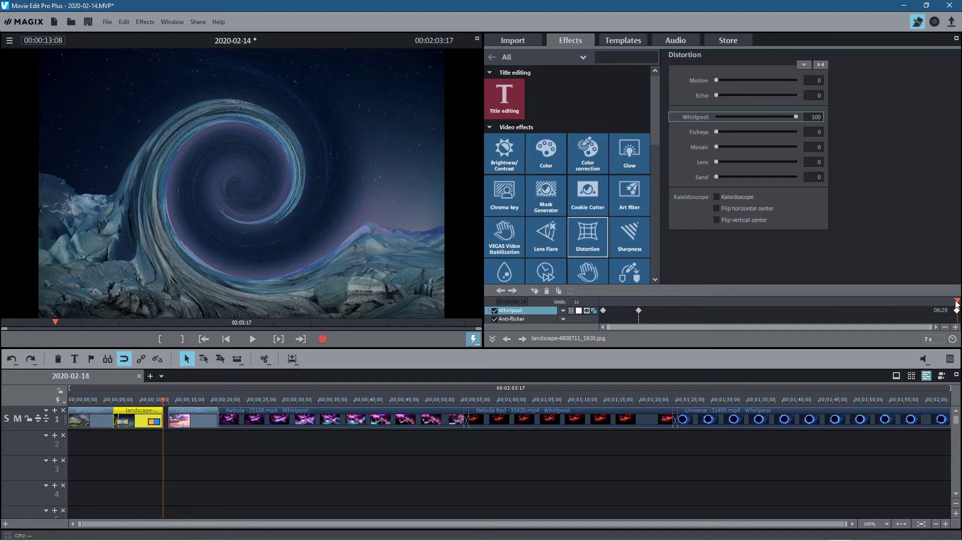
Add a Whirlpool keyframe with the value 50 at 00:00:12:19 in the second landscape image and check the clip's end
{"action": "left_click_drag", "start_coordinate": [957, 304], "coordinate": [925, 305]}
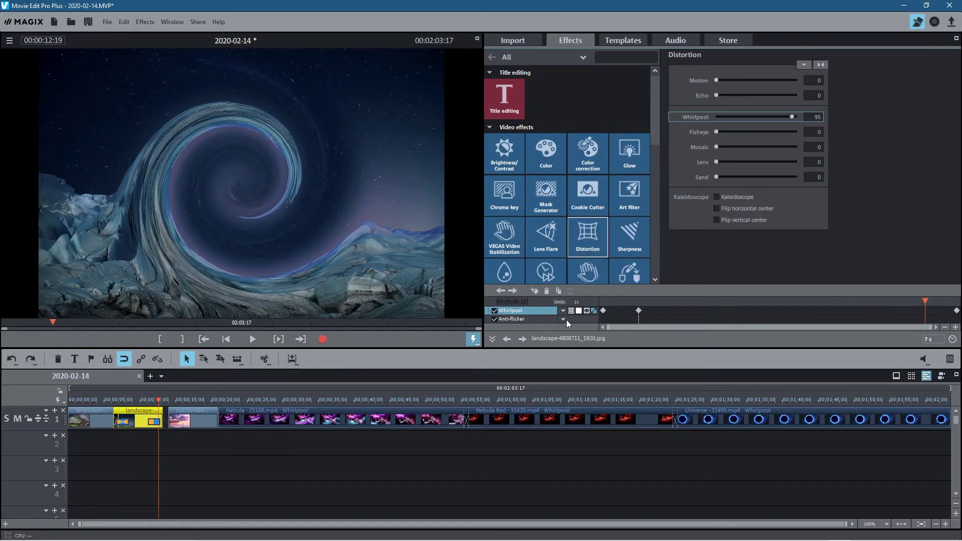
{"action": "left_click", "coordinate": [535, 291]}
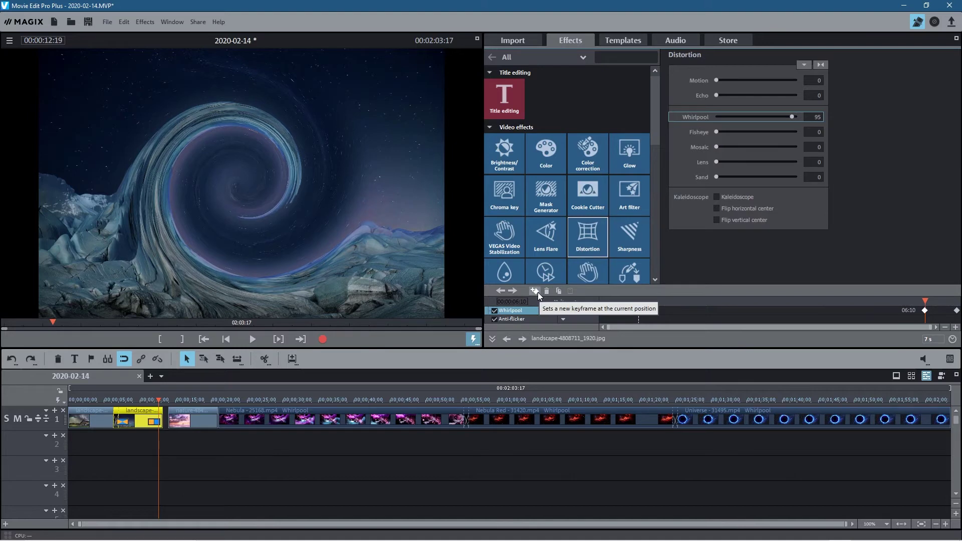
{"action": "left_click", "coordinate": [817, 117]}
{"action": "type", "text": "50"}
{"action": "key", "text": "Return"}
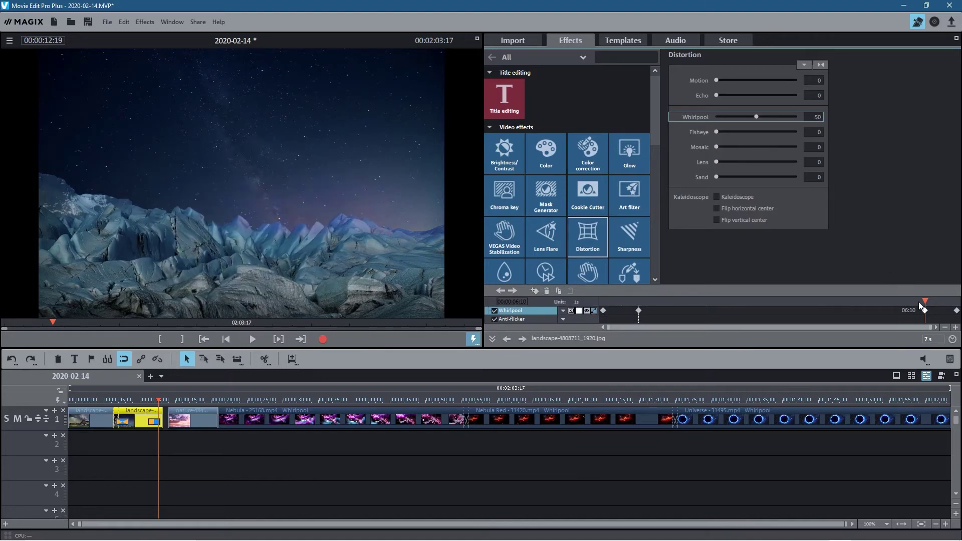
{"action": "left_click_drag", "start_coordinate": [921, 302], "coordinate": [956, 303]}
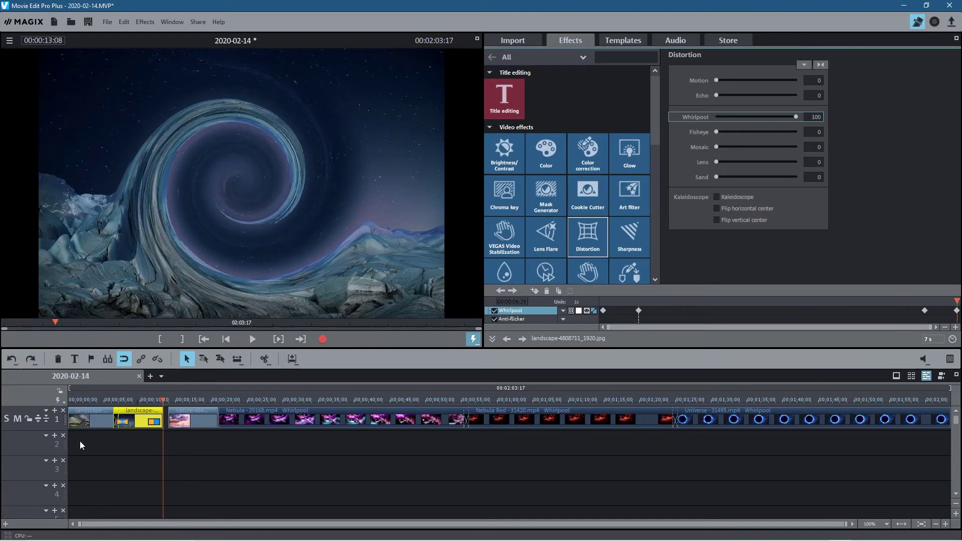
Set Whirlpool to 0 with a keyframe at the start of the nature-4843802_1920.jpg clip, at 00:00:14:00
{"action": "left_click", "coordinate": [199, 421]}
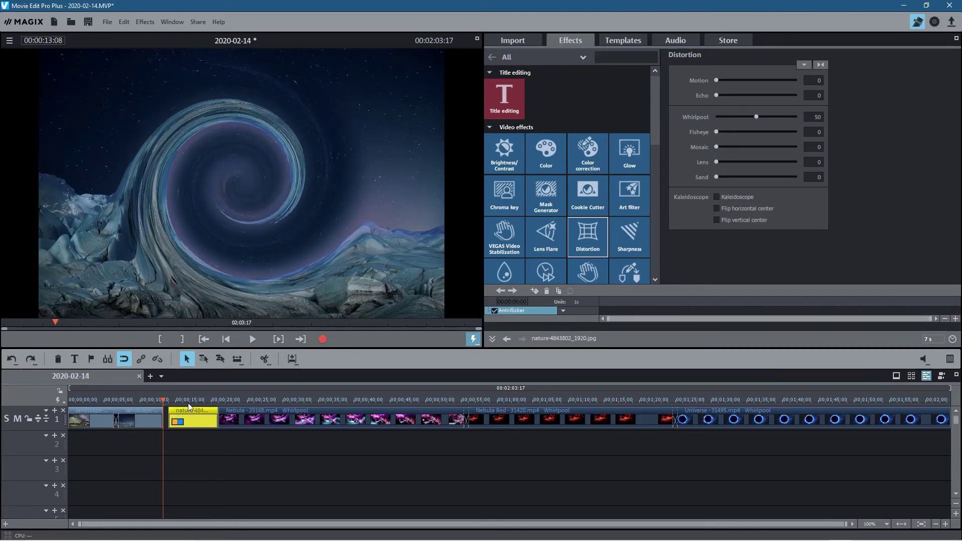
{"action": "left_click", "coordinate": [189, 403]}
{"action": "left_click_drag", "start_coordinate": [750, 300], "coordinate": [512, 295]}
{"action": "left_click_drag", "start_coordinate": [757, 115], "coordinate": [663, 122]}
{"action": "left_click", "coordinate": [535, 291]}
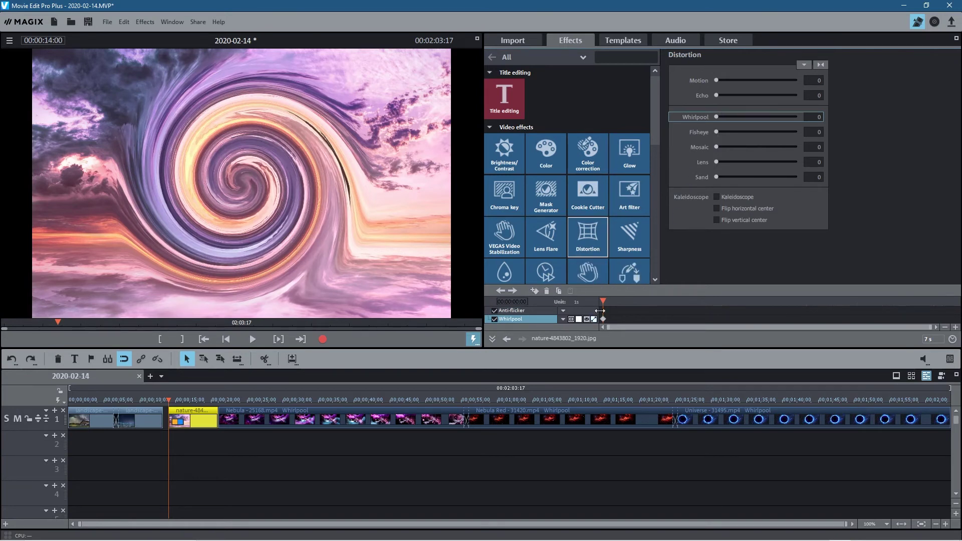
Add a Whirlpool keyframe with the value 50 at 00:00:14:21 in the nature image and scrub across it to check
{"action": "left_click_drag", "start_coordinate": [604, 302], "coordinate": [639, 307]}
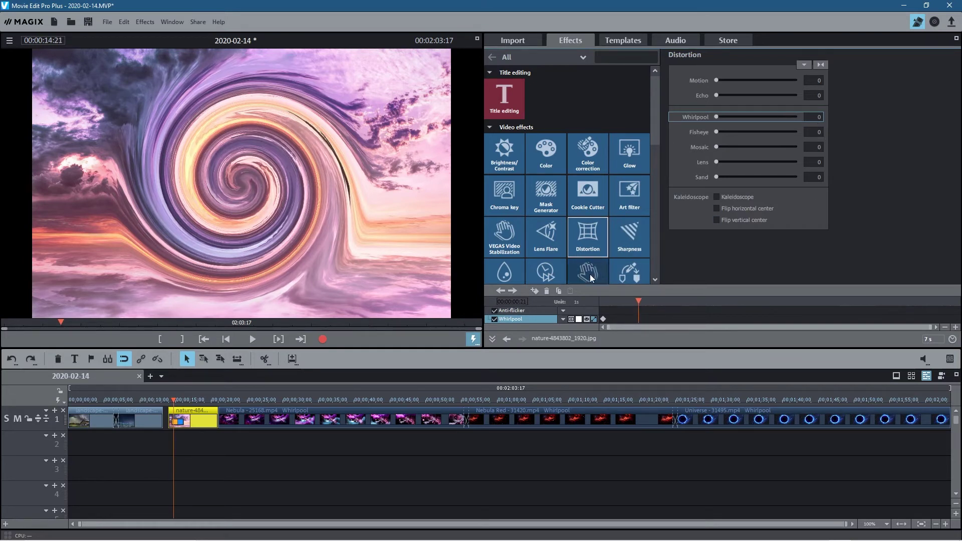
{"action": "left_click", "coordinate": [534, 292]}
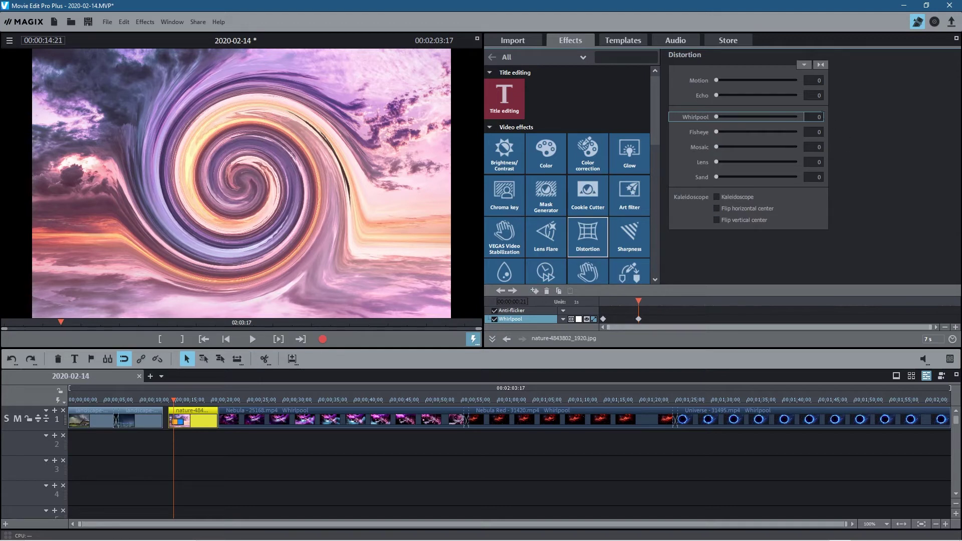
{"action": "type", "text": "50"}
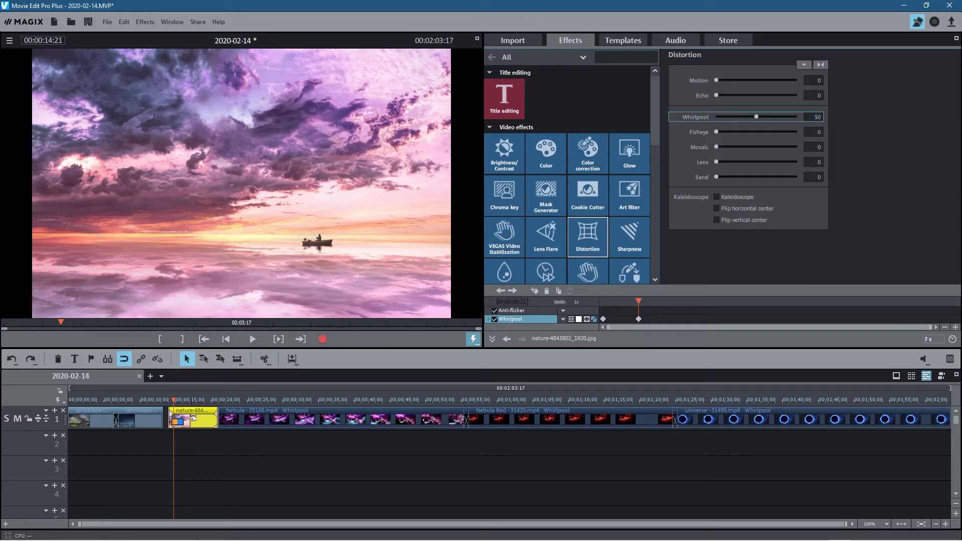
{"action": "left_click", "coordinate": [171, 400]}
{"action": "left_click_drag", "start_coordinate": [171, 400], "coordinate": [178, 400]}
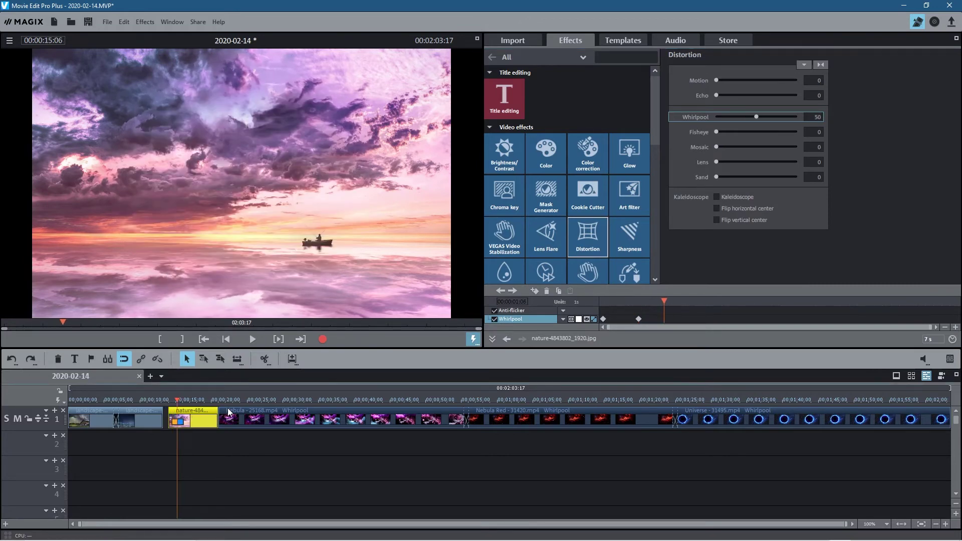
Overlap the nature image with the second landscape image, starting it at that image's Whirlpool keyframe at 00:00:12:19
{"action": "left_click", "coordinate": [145, 418]}
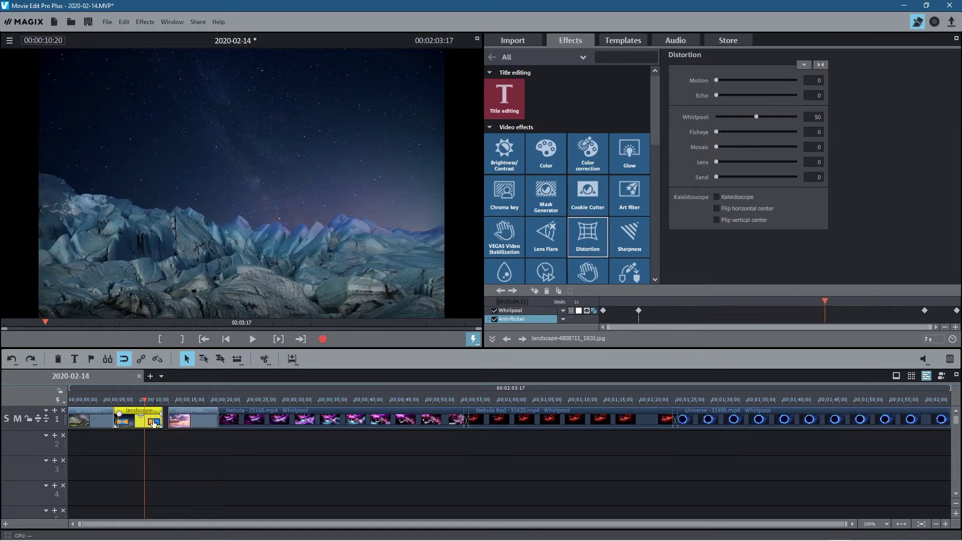
{"action": "left_click", "coordinate": [924, 309]}
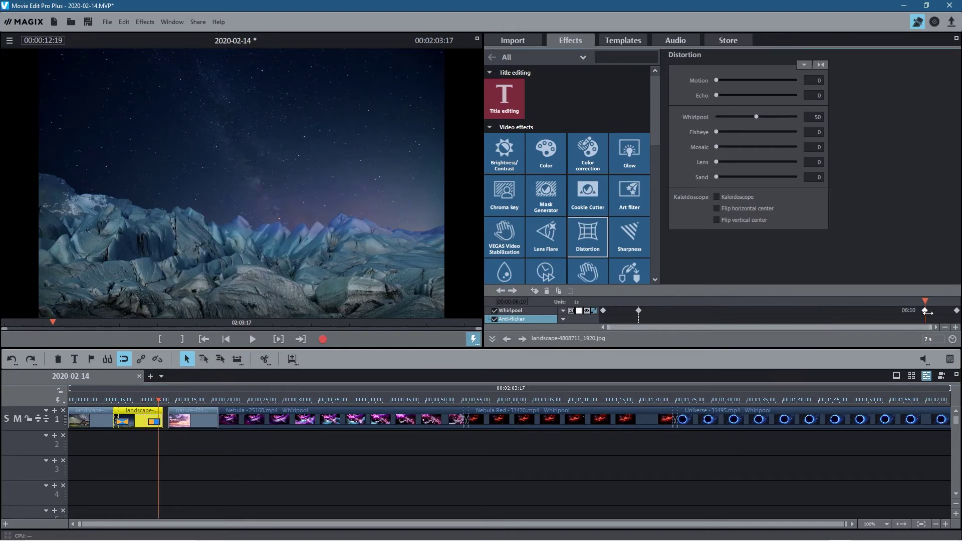
{"action": "left_click_drag", "start_coordinate": [198, 416], "coordinate": [192, 423]}
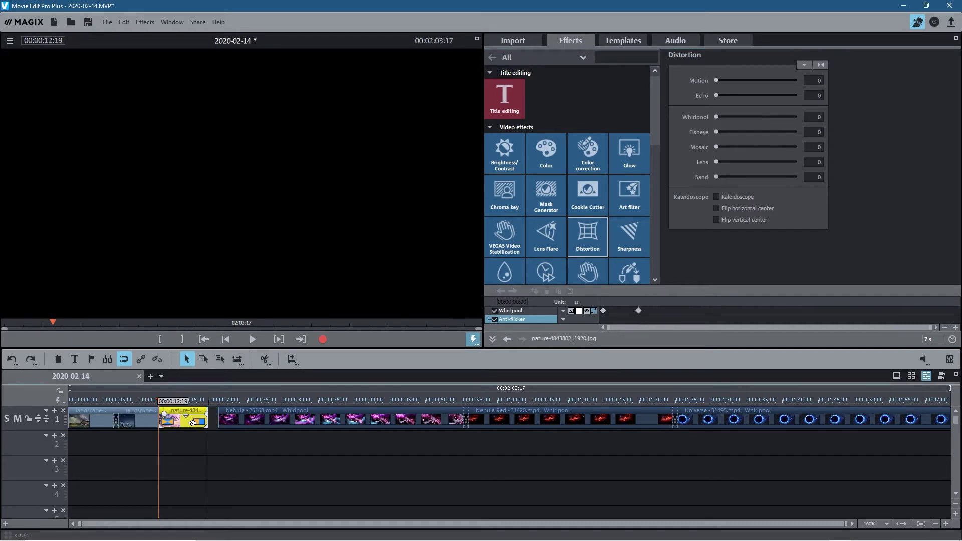
{"action": "left_click_drag", "start_coordinate": [192, 423], "coordinate": [192, 422]}
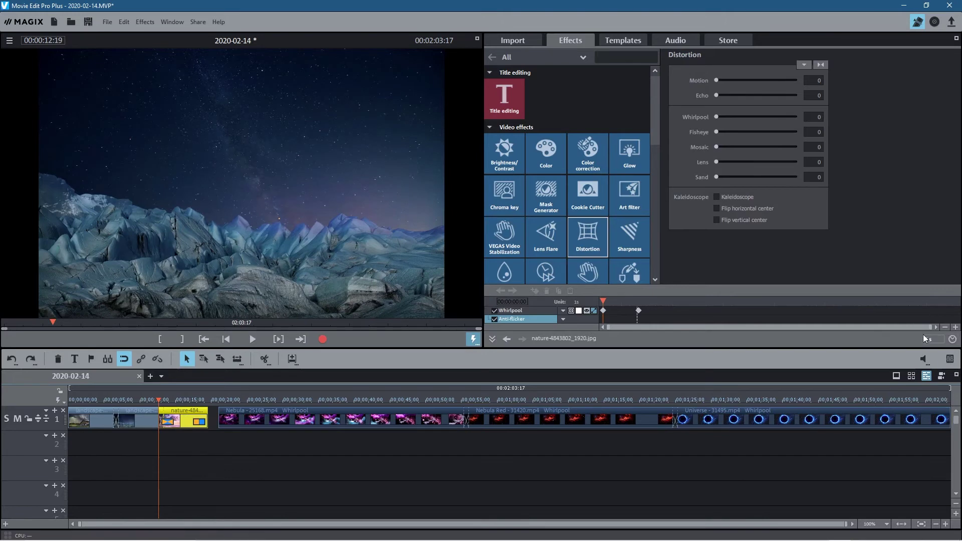
Open the Size/Position settings for the first landscape image, landscape-4770871_1920.jpg
{"action": "left_click_drag", "start_coordinate": [155, 399], "coordinate": [196, 399]}
{"action": "left_click", "coordinate": [150, 420]}
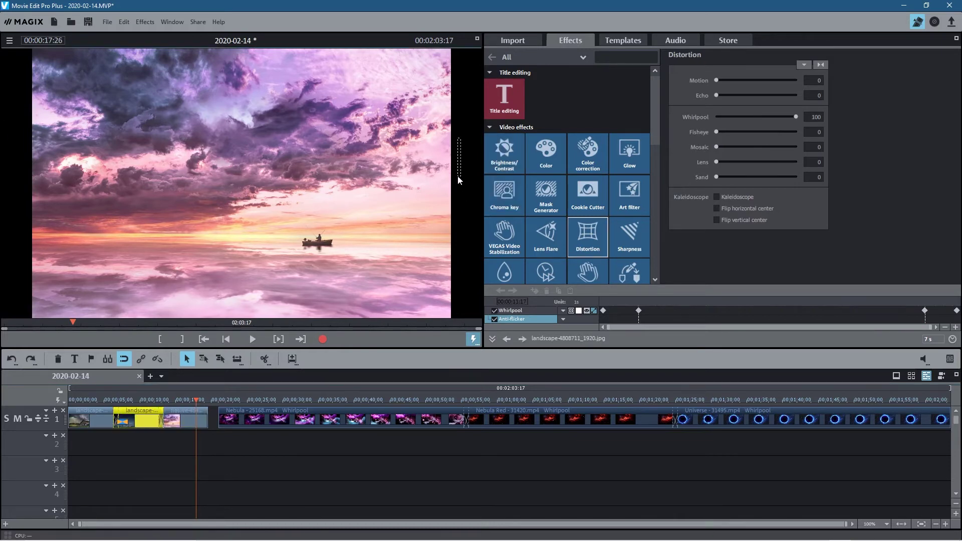
{"action": "left_click", "coordinate": [94, 419]}
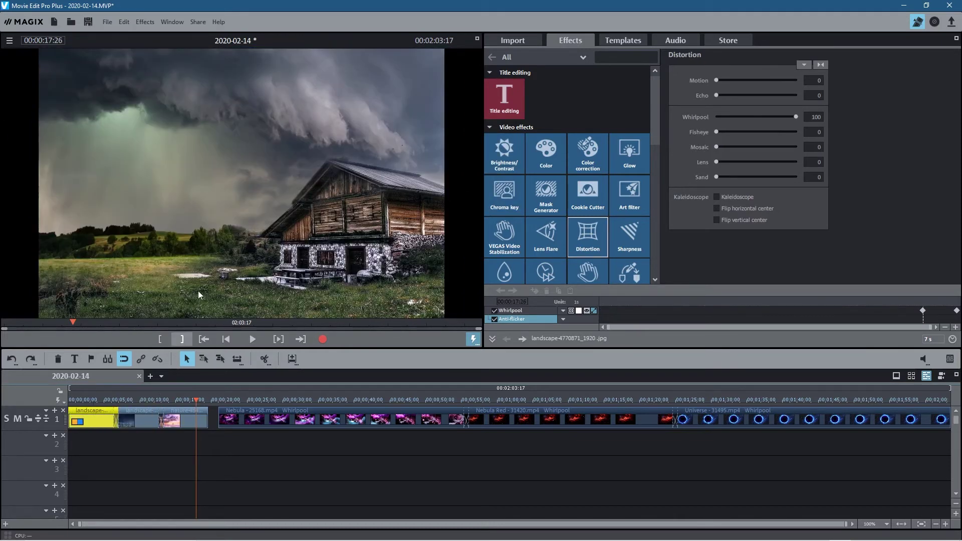
{"action": "scroll", "coordinate": [594, 150], "scroll_direction": "down", "scroll_amount": 3}
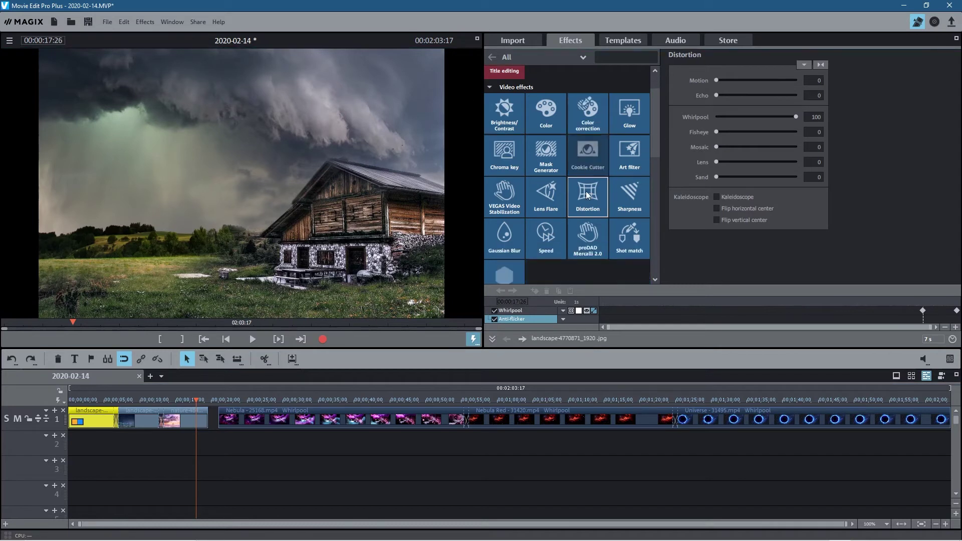
{"action": "scroll", "coordinate": [601, 208], "scroll_direction": "down", "scroll_amount": 2}
{"action": "scroll", "coordinate": [594, 200], "scroll_direction": "up", "scroll_amount": 3}
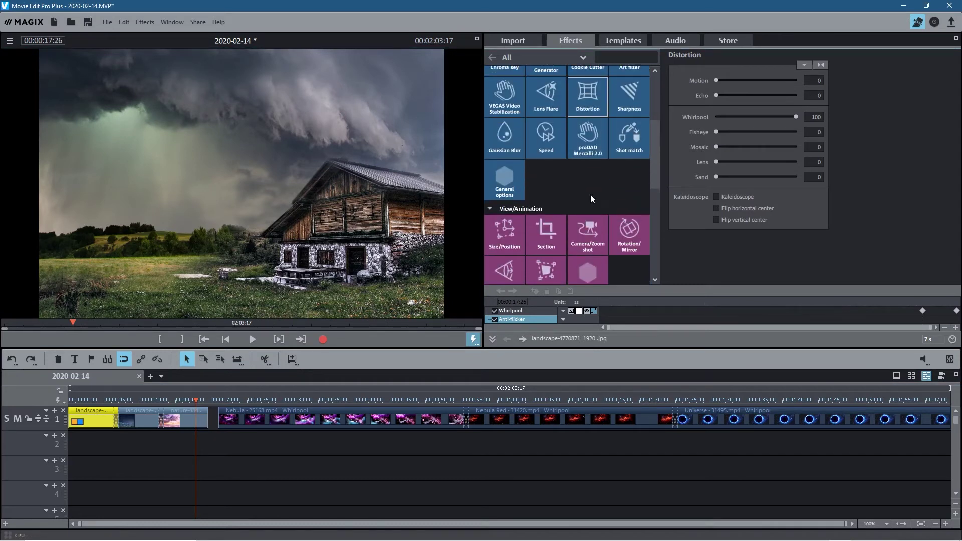
{"action": "scroll", "coordinate": [589, 195], "scroll_direction": "down", "scroll_amount": 2}
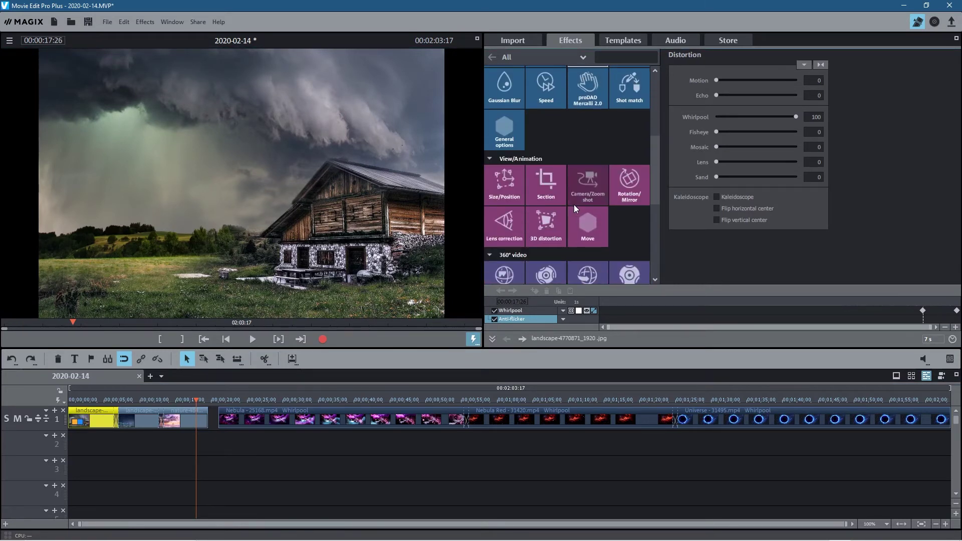
{"action": "left_click", "coordinate": [503, 184]}
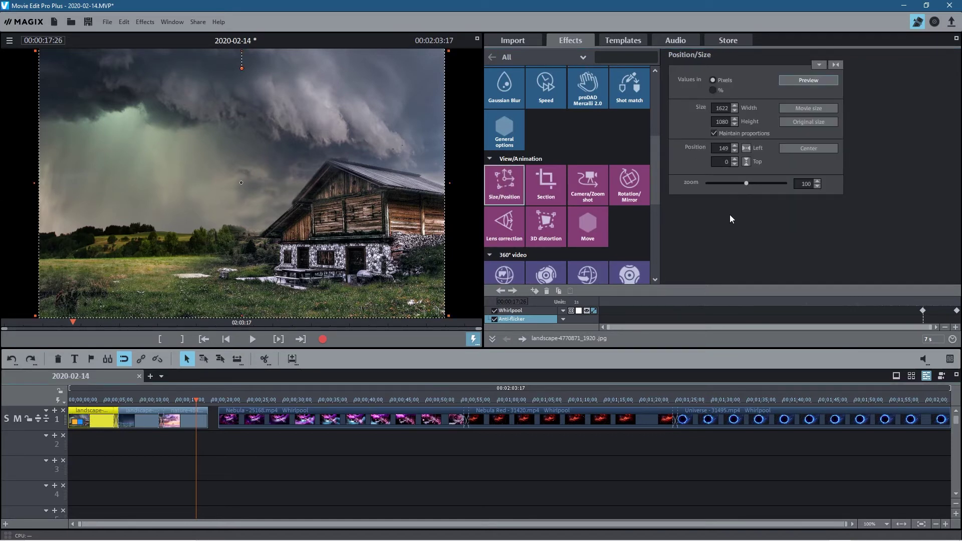
Try zoom values for the first landscape image, check it at 00:00:01:23, and set its zoom to 120
{"action": "left_click", "coordinate": [805, 183]}
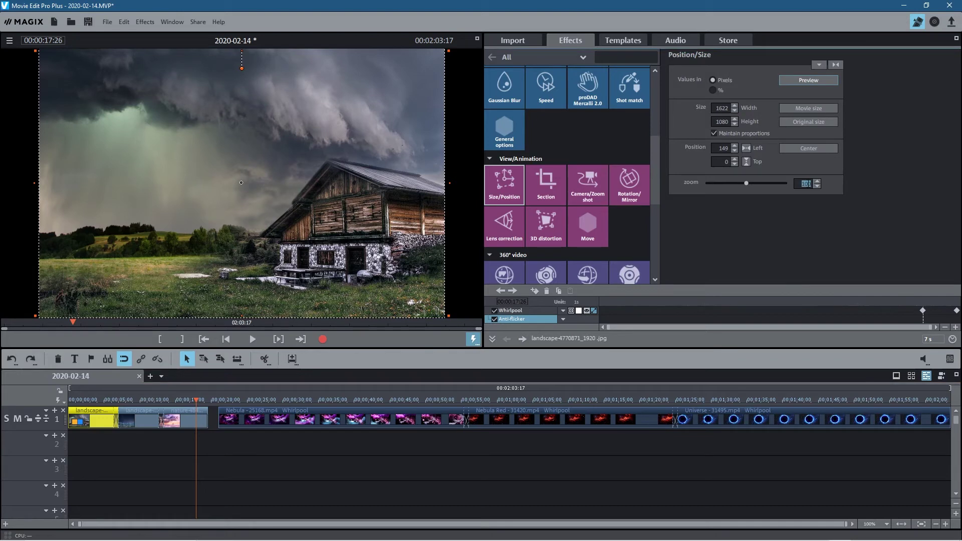
{"action": "type", "text": "120"}
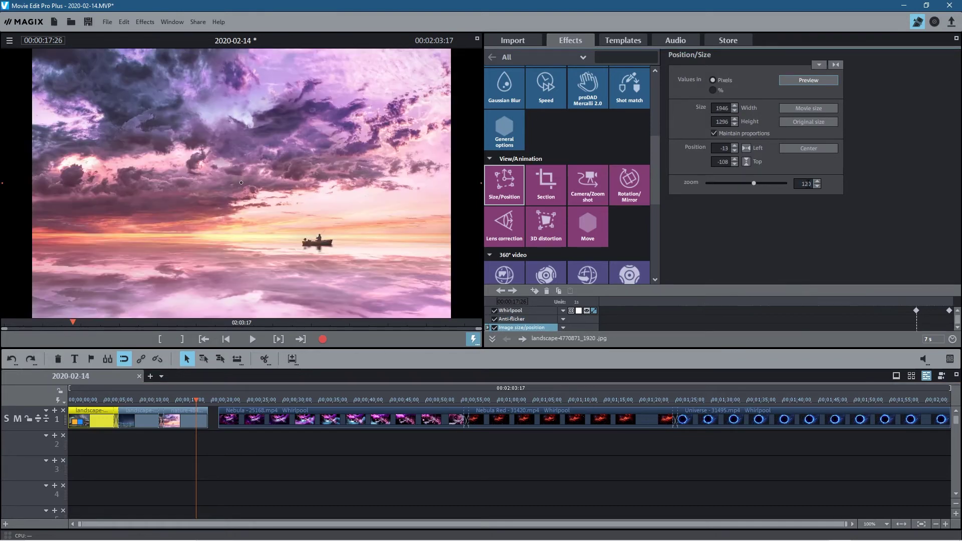
{"action": "mouse_move", "coordinate": [760, 187]}
{"action": "left_mouse_down"}
{"action": "mouse_move", "coordinate": [737, 188]}
{"action": "mouse_move", "coordinate": [750, 189]}
{"action": "left_mouse_up"}
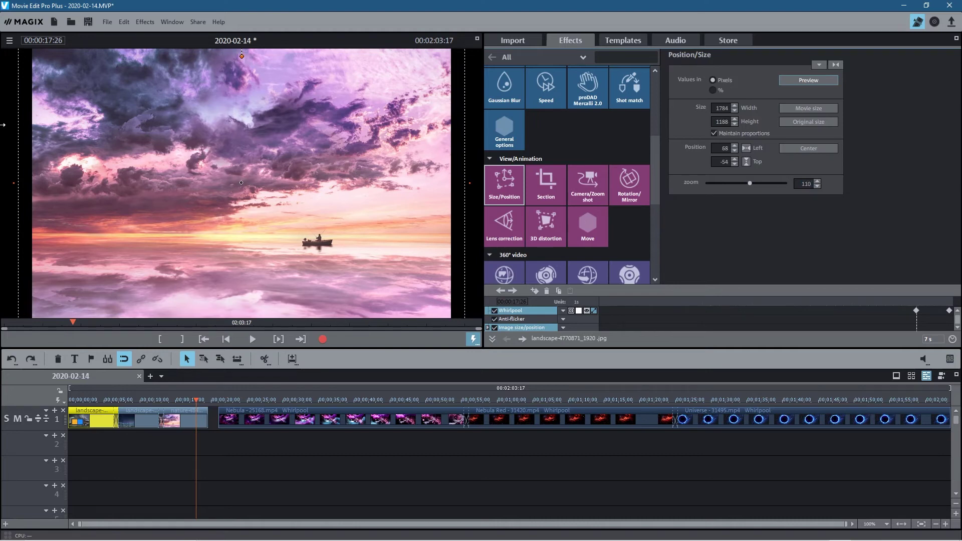
{"action": "left_click_drag", "start_coordinate": [195, 398], "coordinate": [80, 400]}
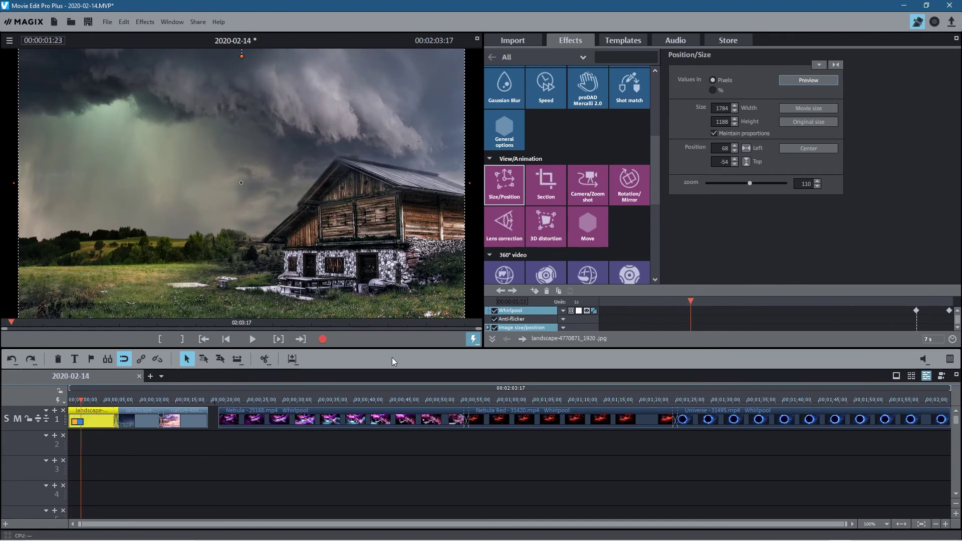
{"action": "left_click_drag", "start_coordinate": [748, 183], "coordinate": [753, 184]}
{"action": "double_click", "coordinate": [805, 184]}
{"action": "type", "text": "120"}
{"action": "key", "text": "Return"}
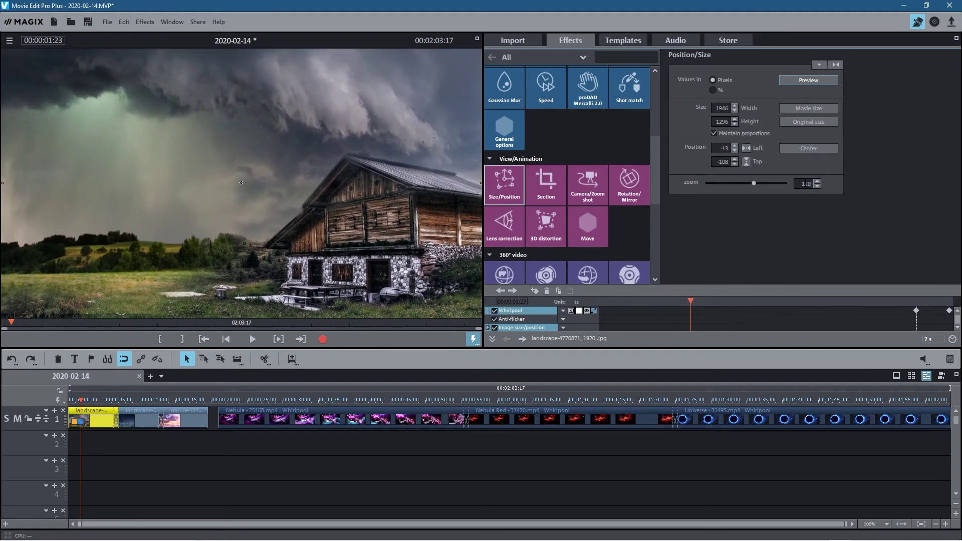
Set the zoom of the second landscape image to 120 and scale the preview display down to 90%
{"action": "left_click", "coordinate": [139, 422]}
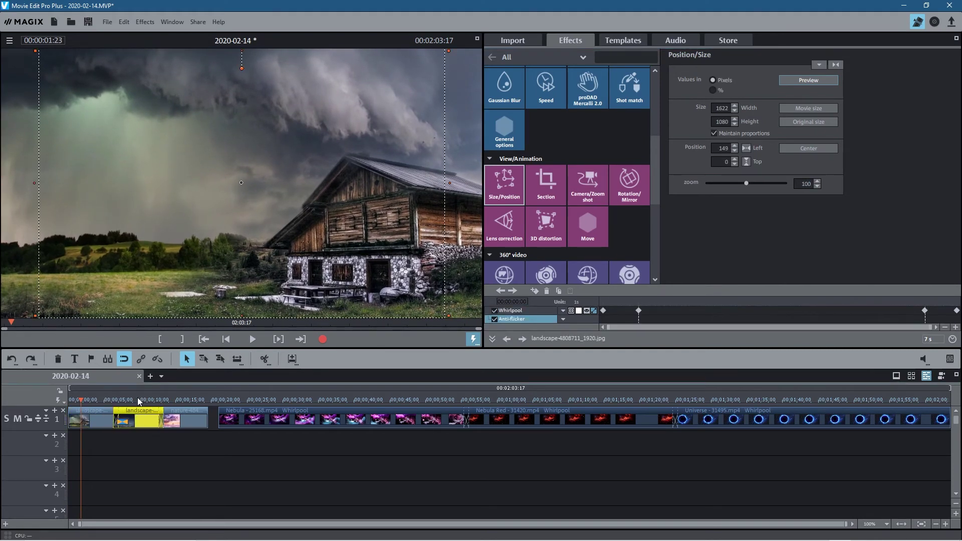
{"action": "left_click", "coordinate": [139, 401]}
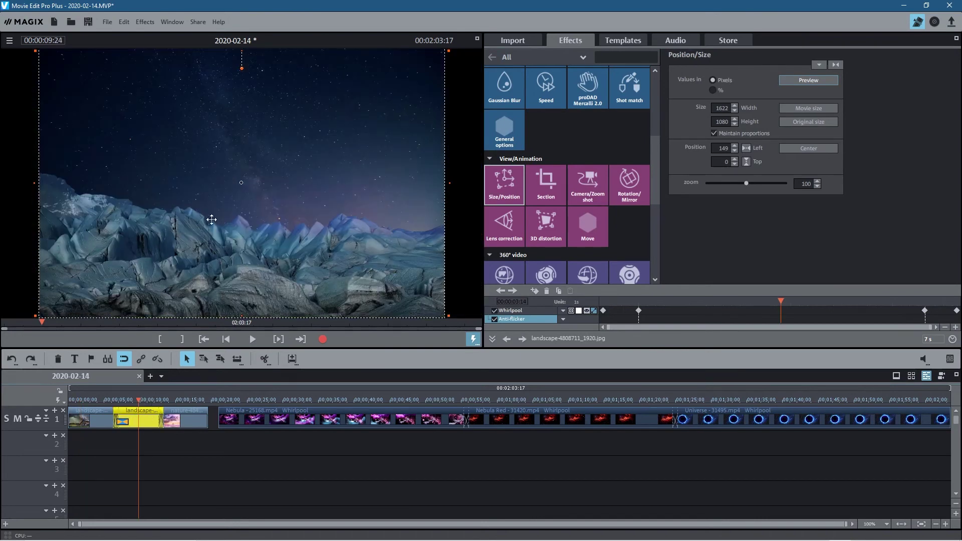
{"action": "double_click", "coordinate": [805, 183]}
{"action": "type", "text": "1"}
{"action": "key", "text": "Return"}
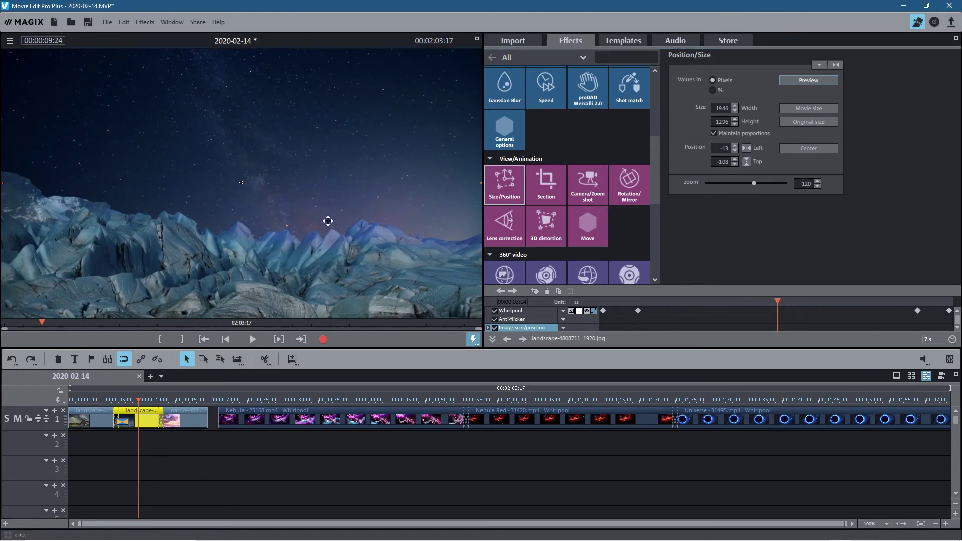
{"action": "scroll", "coordinate": [328, 221], "scroll_direction": "down", "scroll_amount": 3}
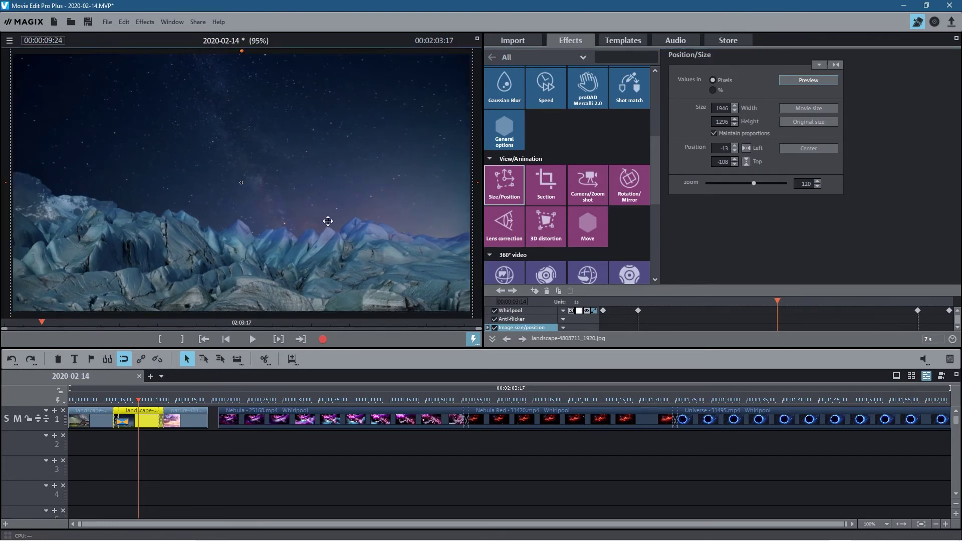
{"action": "scroll", "coordinate": [328, 221], "scroll_direction": "up", "scroll_amount": 1}
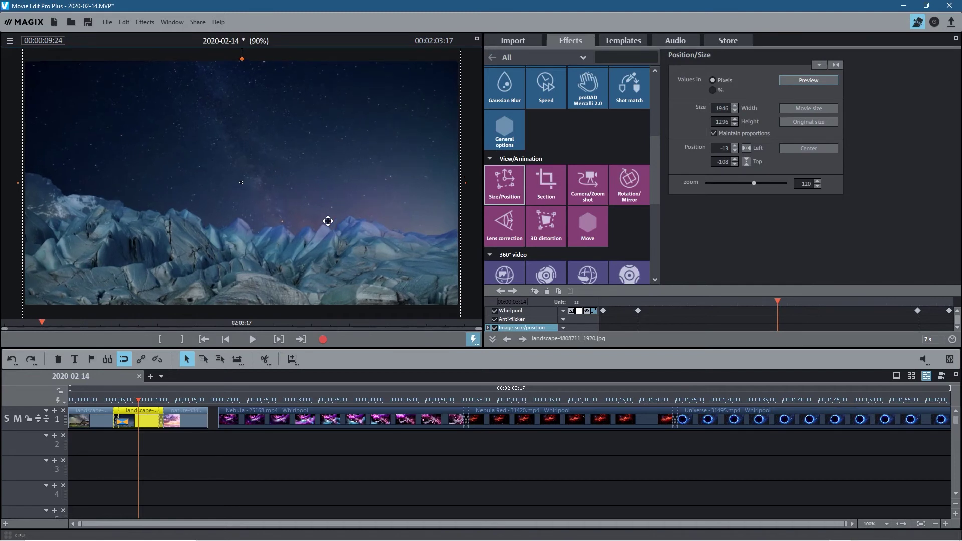
Set the zoom of the nature-4843802_1920.jpg clip to 120
{"action": "left_click", "coordinate": [188, 400]}
{"action": "left_click", "coordinate": [191, 412]}
{"action": "left_click", "coordinate": [806, 184]}
{"action": "key", "text": "Return"}
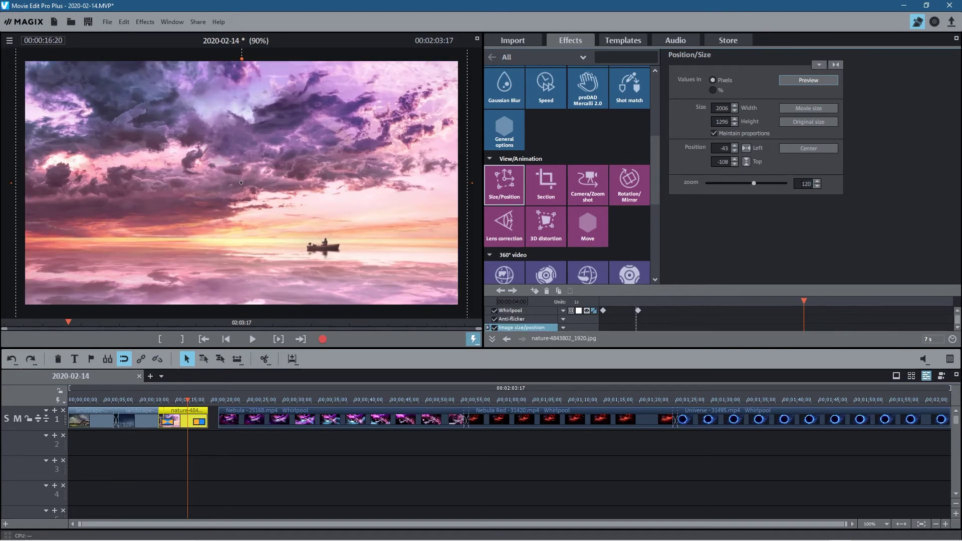
Set Whirlpool to 100 with a keyframe at the end of the nature image, at 00:00:19:18
{"action": "mouse_move", "coordinate": [188, 400]}
{"action": "left_mouse_down"}
{"action": "mouse_move", "coordinate": [68, 405]}
{"action": "mouse_move", "coordinate": [199, 403]}
{"action": "left_mouse_up"}
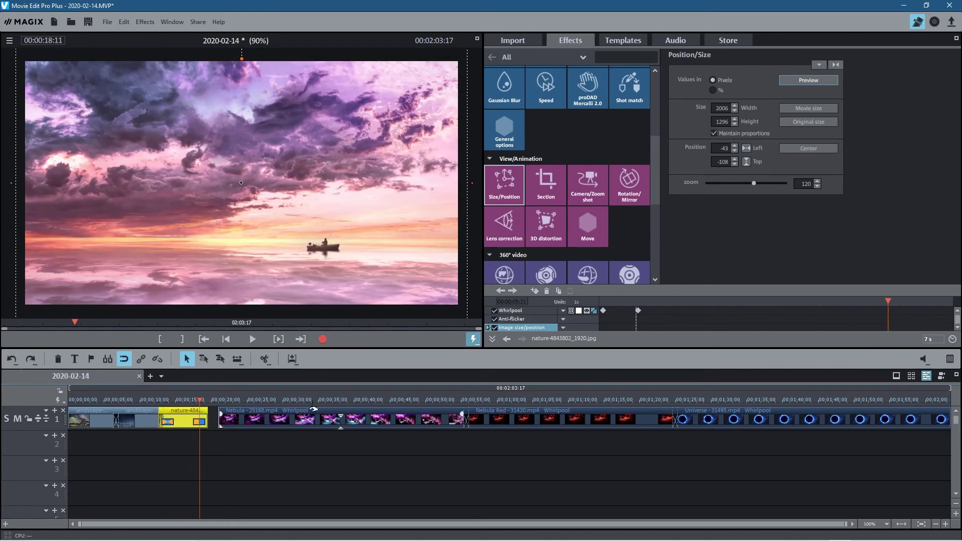
{"action": "left_click_drag", "start_coordinate": [889, 298], "coordinate": [950, 300]}
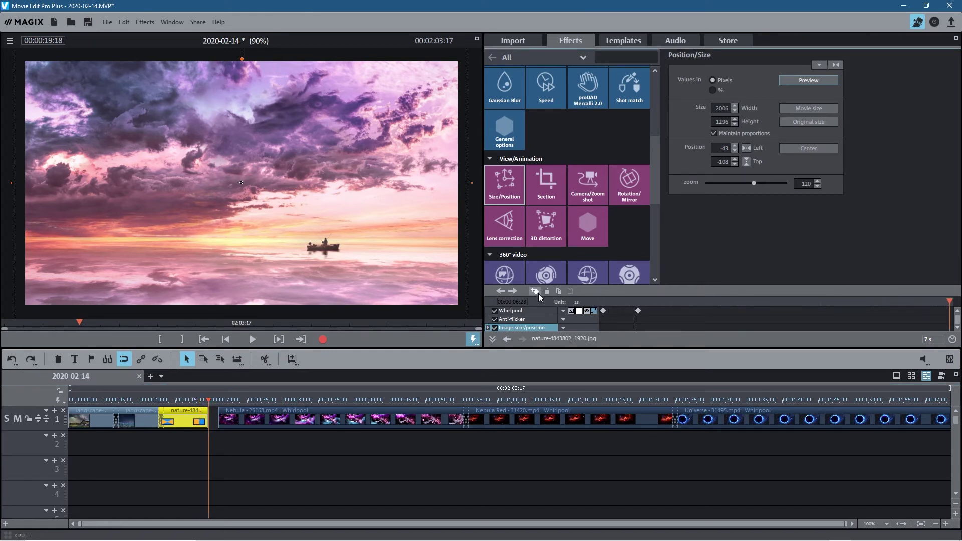
{"action": "scroll", "coordinate": [573, 141], "scroll_direction": "up", "scroll_amount": 3}
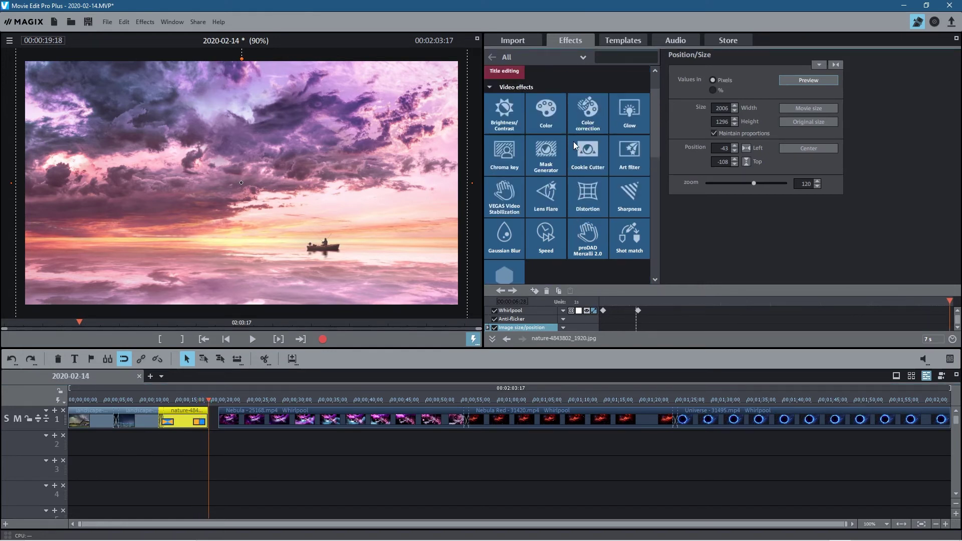
{"action": "left_click", "coordinate": [587, 197]}
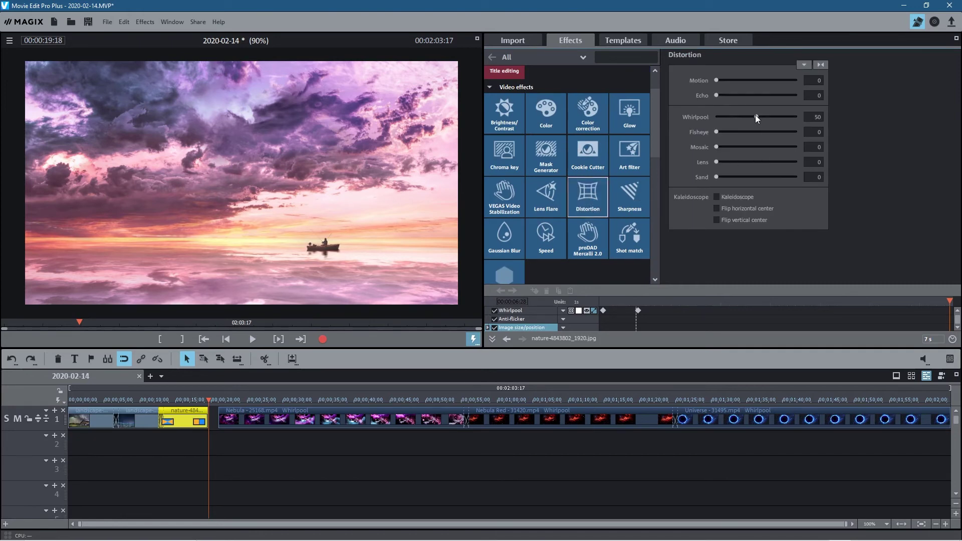
{"action": "left_click_drag", "start_coordinate": [756, 116], "coordinate": [797, 116]}
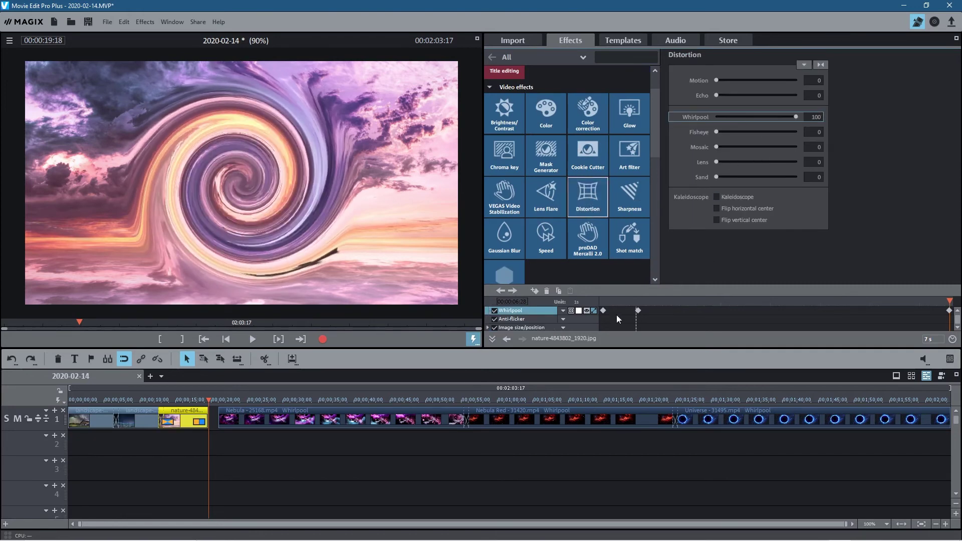
{"action": "left_click", "coordinate": [536, 290]}
Add a Whirlpool keyframe with the value 50 at 00:00:18:29 in the nature image
{"action": "mouse_move", "coordinate": [949, 300]}
{"action": "left_mouse_down"}
{"action": "mouse_move", "coordinate": [908, 312]}
{"action": "mouse_move", "coordinate": [919, 313]}
{"action": "left_mouse_up"}
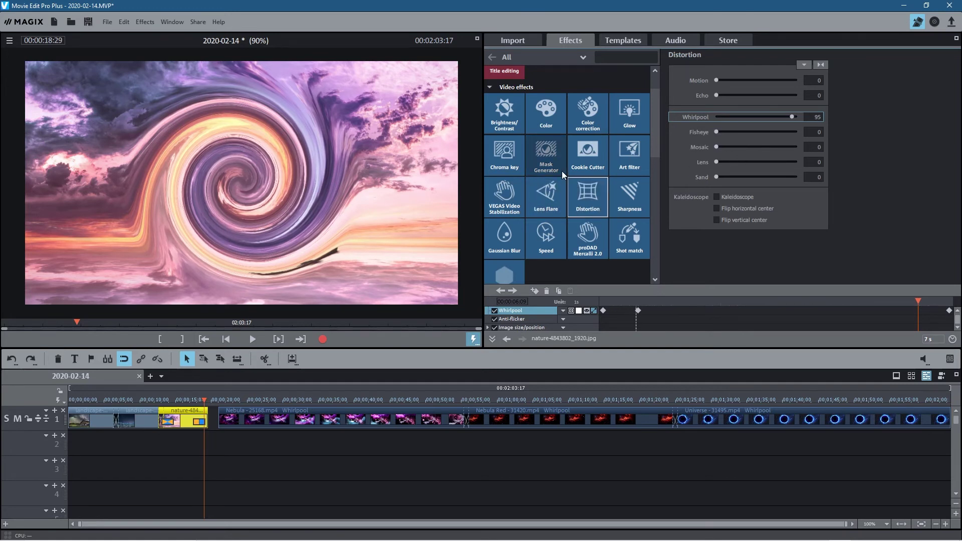
{"action": "left_click", "coordinate": [535, 290]}
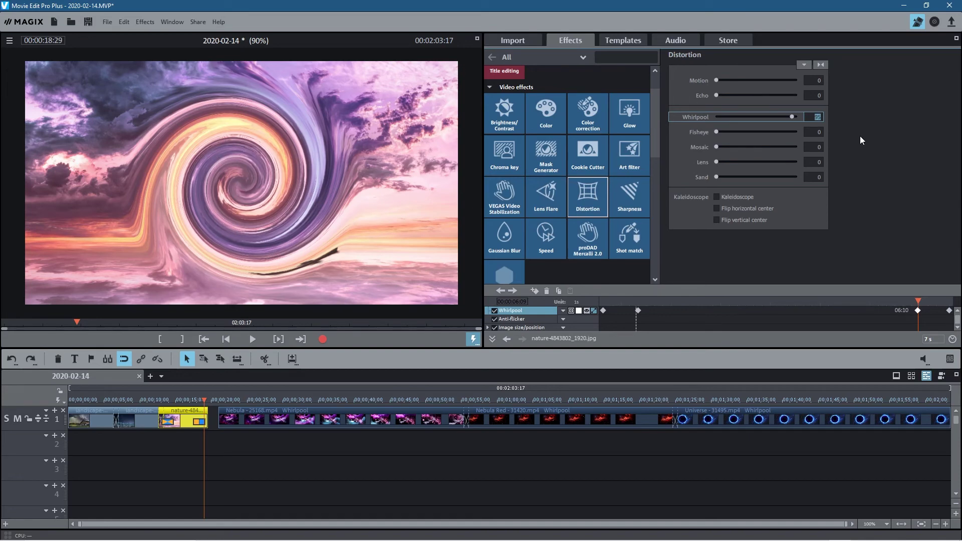
{"action": "type", "text": "50"}
{"action": "key", "text": "Return"}
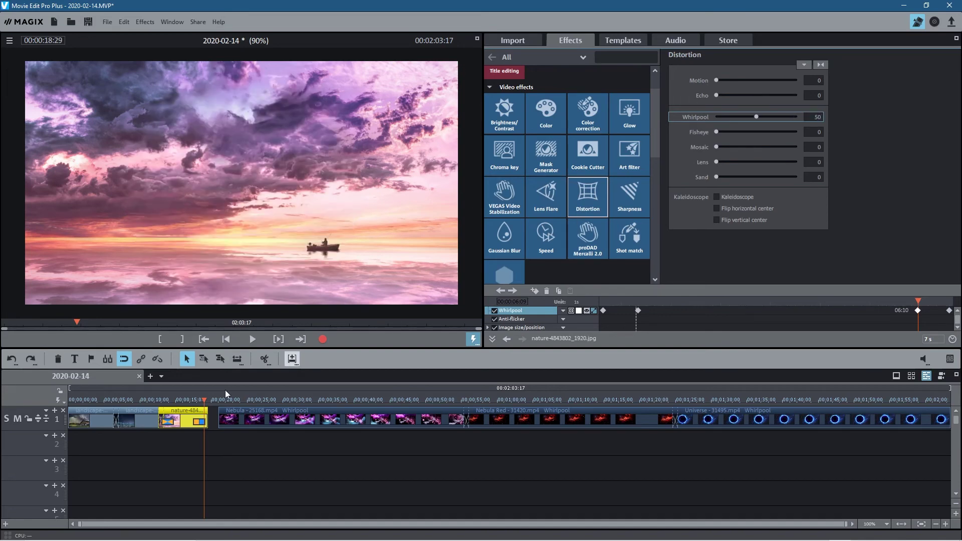
Set Whirlpool to 0 with a keyframe at the start of the Nebula - 25168.mp4 clip, at 00:00:21:00
{"action": "left_click_drag", "start_coordinate": [203, 405], "coordinate": [225, 401]}
{"action": "left_click", "coordinate": [228, 420]}
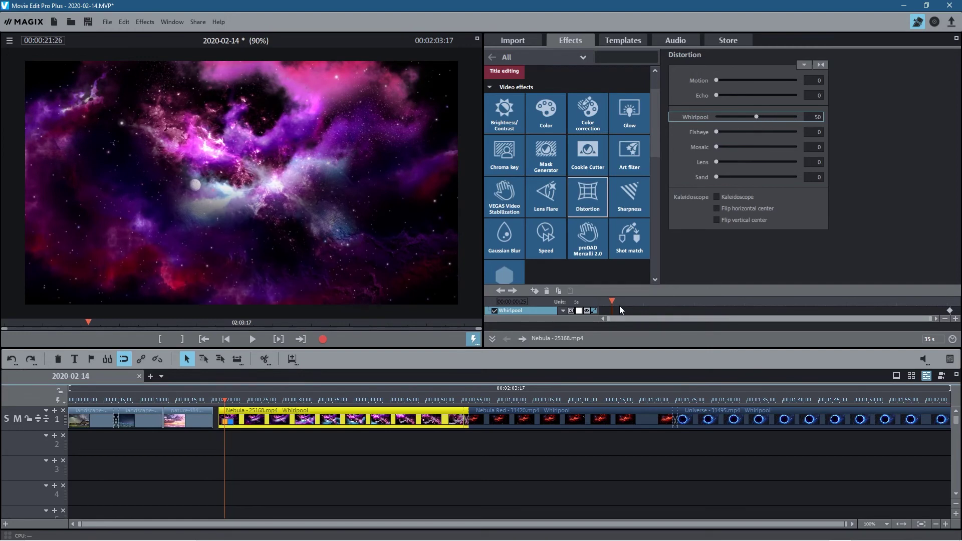
{"action": "left_click_drag", "start_coordinate": [611, 300], "coordinate": [603, 301]}
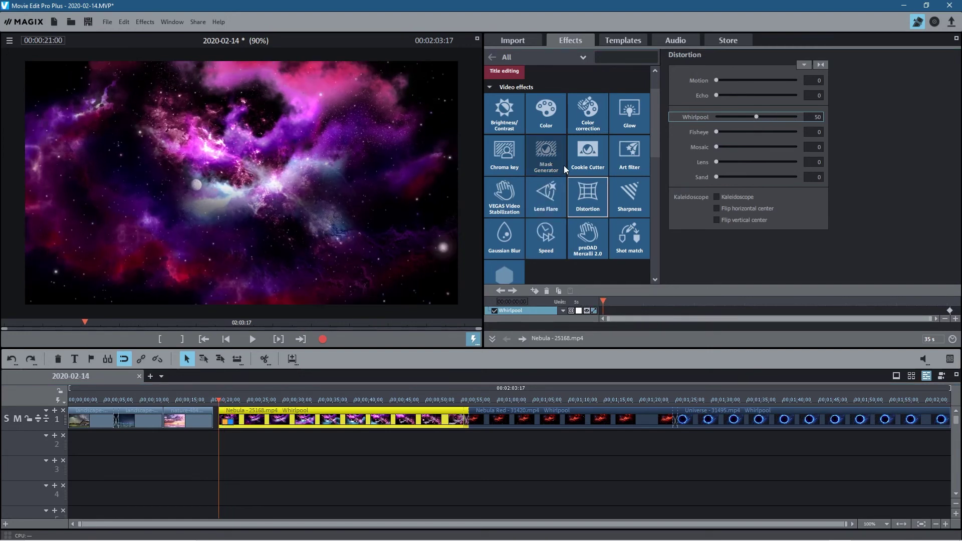
{"action": "left_click_drag", "start_coordinate": [755, 117], "coordinate": [666, 116]}
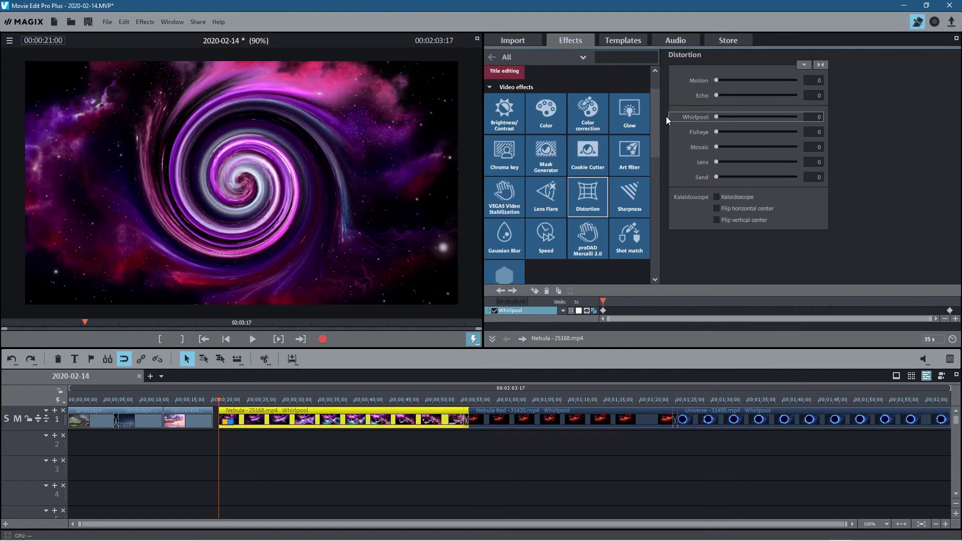
{"action": "left_click", "coordinate": [535, 290]}
Add a Whirlpool keyframe with the value 50 at 00:00:21:20 in the Nebula - 25168.mp4 clip
{"action": "left_click_drag", "start_coordinate": [603, 302], "coordinate": [611, 303]}
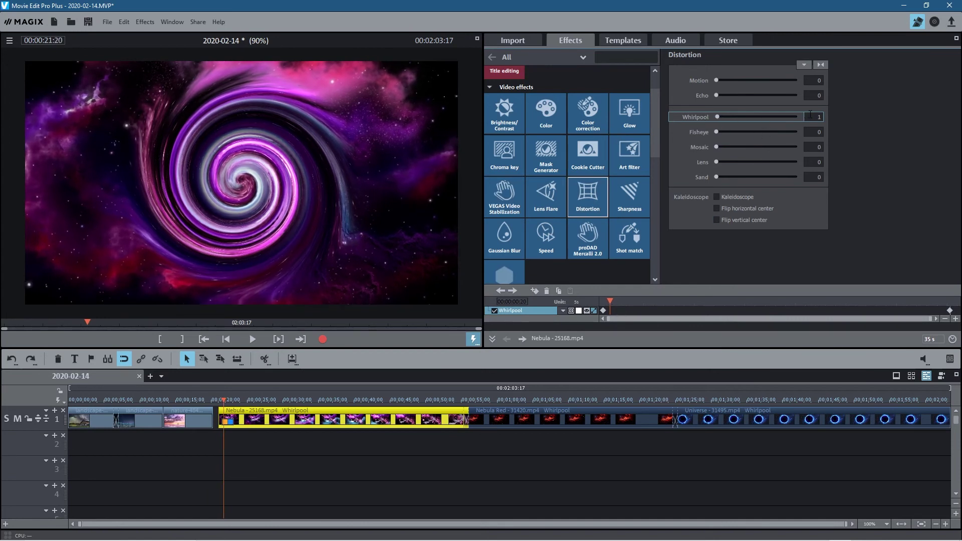
{"action": "left_click", "coordinate": [534, 293]}
{"action": "type", "text": "50"}
{"action": "key", "text": "Return"}
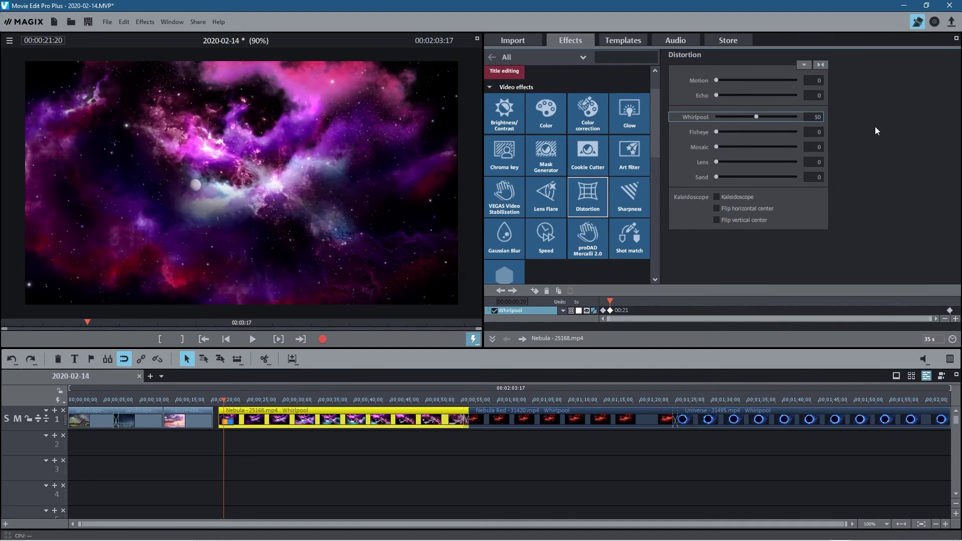
Move all three video clips together so the first Nebula clip overlaps the nature image from its Whirlpool keyframe at 00:00:19:19
{"action": "left_click", "coordinate": [201, 412]}
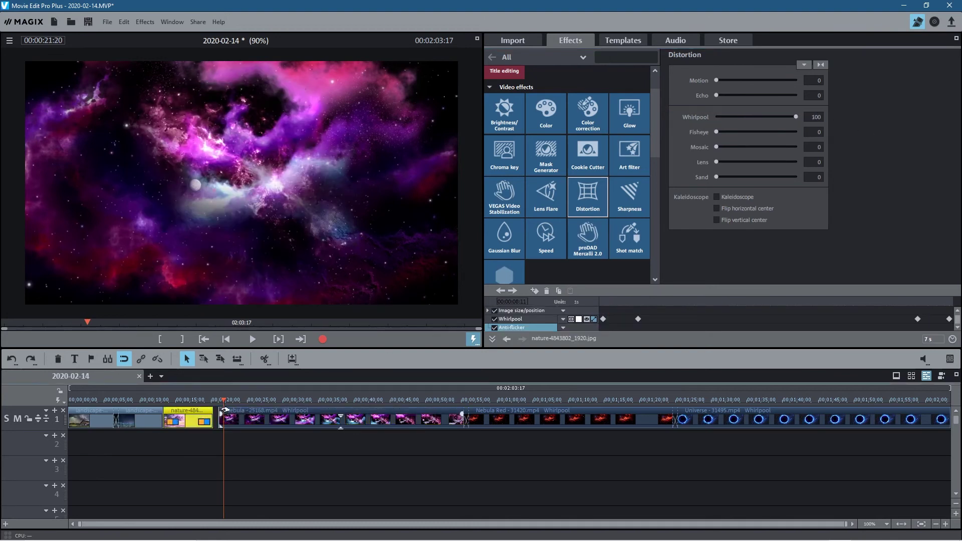
{"action": "left_click", "coordinate": [501, 292]}
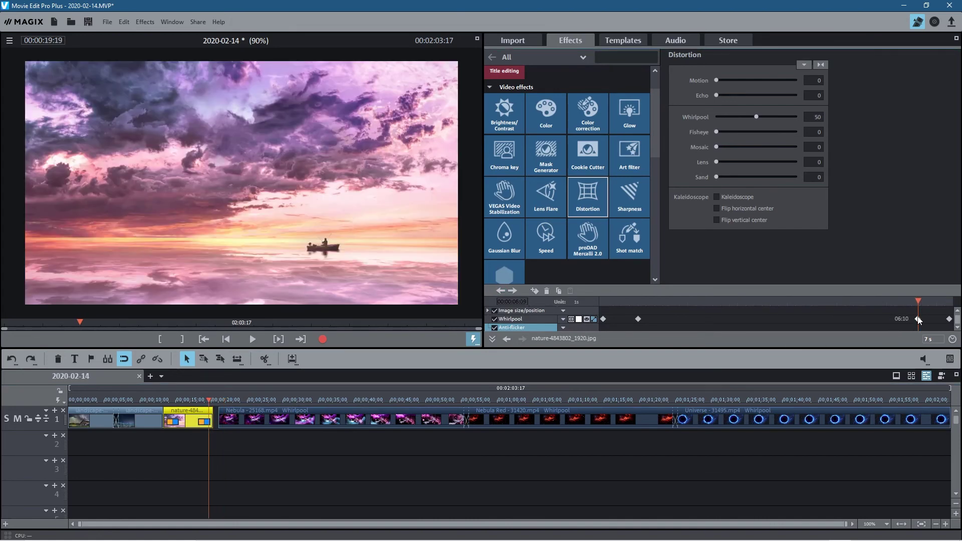
{"action": "left_click", "coordinate": [350, 421]}
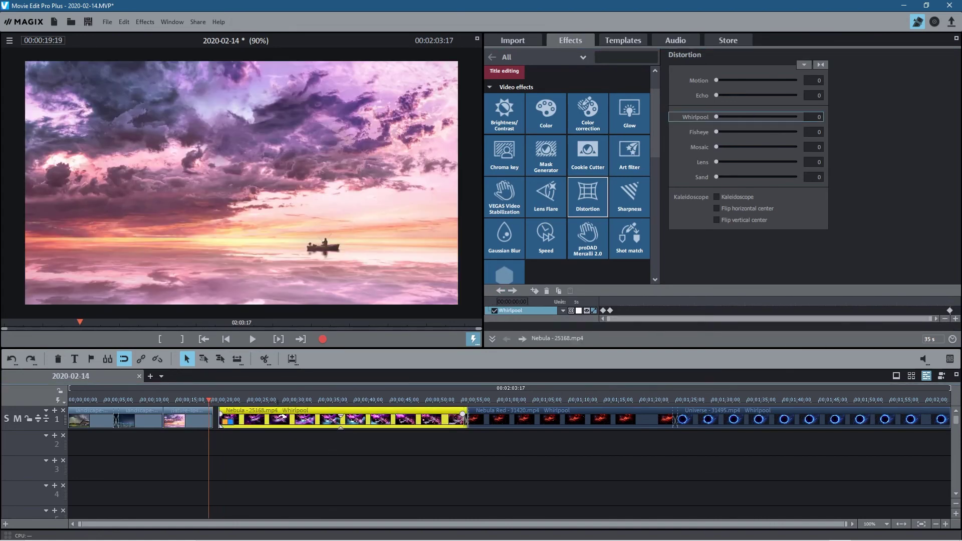
{"action": "left_click", "coordinate": [786, 462]}
{"action": "left_click_drag", "start_coordinate": [785, 462], "coordinate": [436, 419]}
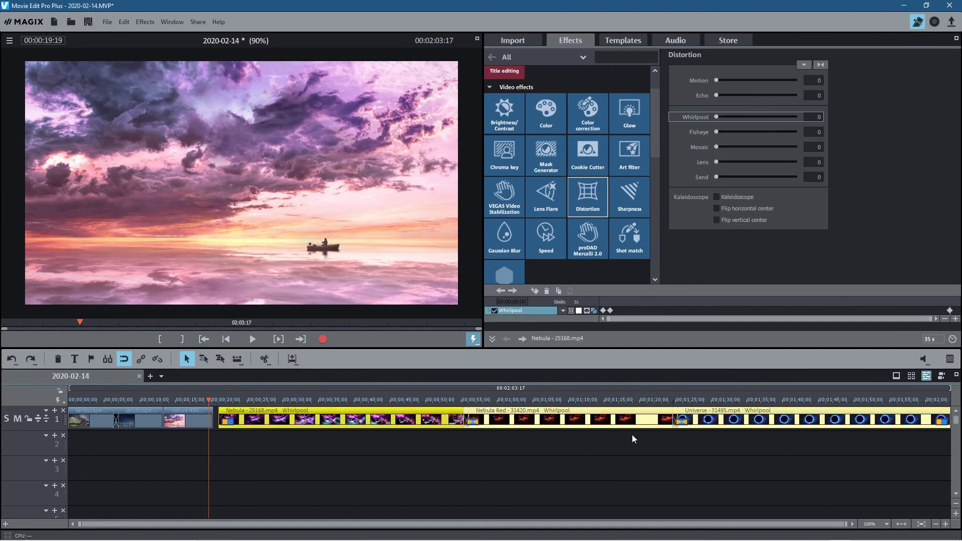
{"action": "left_click_drag", "start_coordinate": [284, 419], "coordinate": [281, 420]}
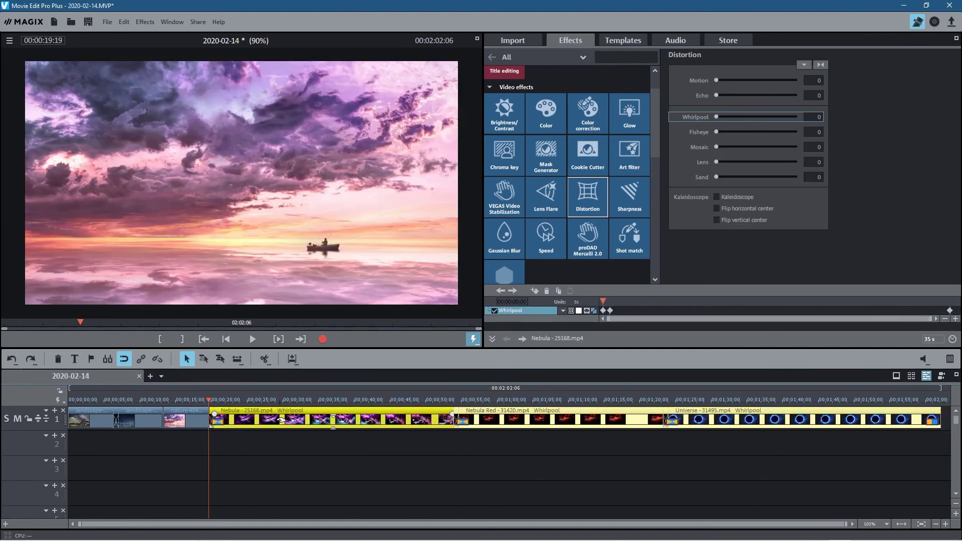
Preview the whirlpool transition from the nature image into the first Nebula clip, starting playback at 00:00:18:26
{"action": "left_click", "coordinate": [569, 492]}
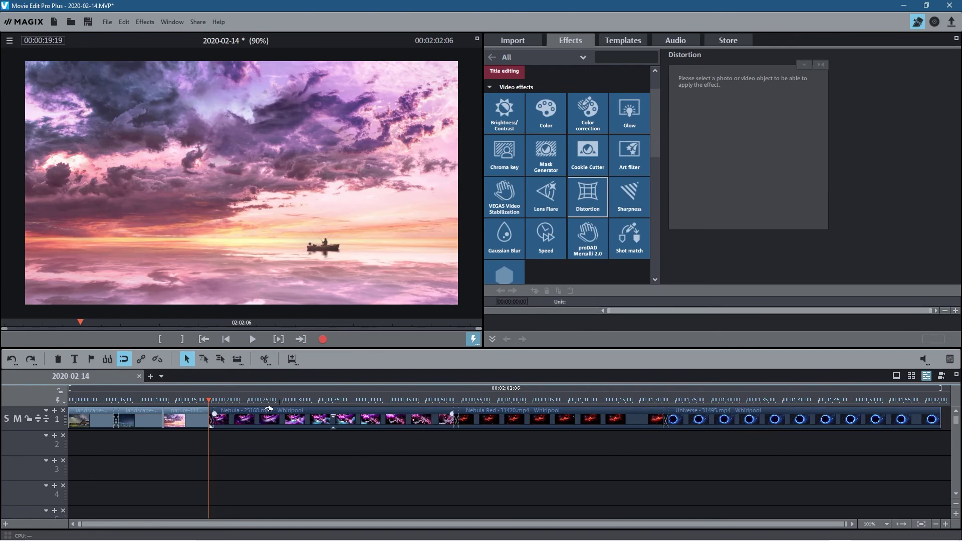
{"action": "mouse_move", "coordinate": [209, 400]}
{"action": "left_mouse_down"}
{"action": "mouse_move", "coordinate": [69, 401]}
{"action": "mouse_move", "coordinate": [258, 406]}
{"action": "mouse_move", "coordinate": [201, 408]}
{"action": "left_mouse_up"}
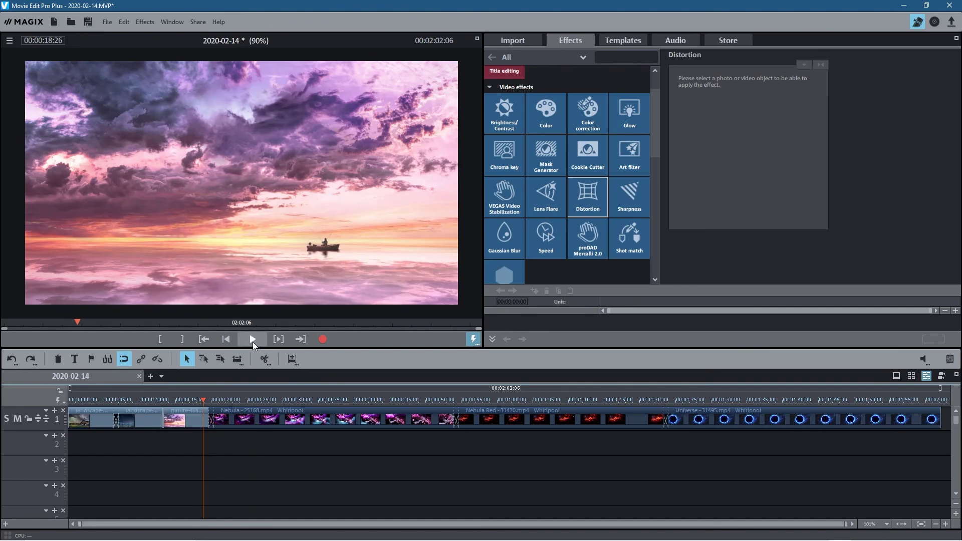
{"action": "left_click", "coordinate": [253, 342]}
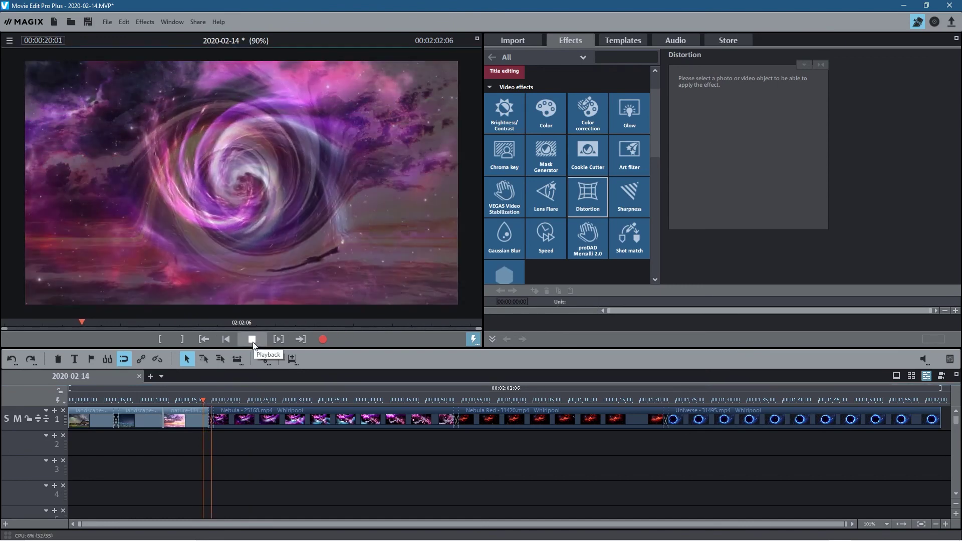
{"action": "left_click", "coordinate": [257, 340]}
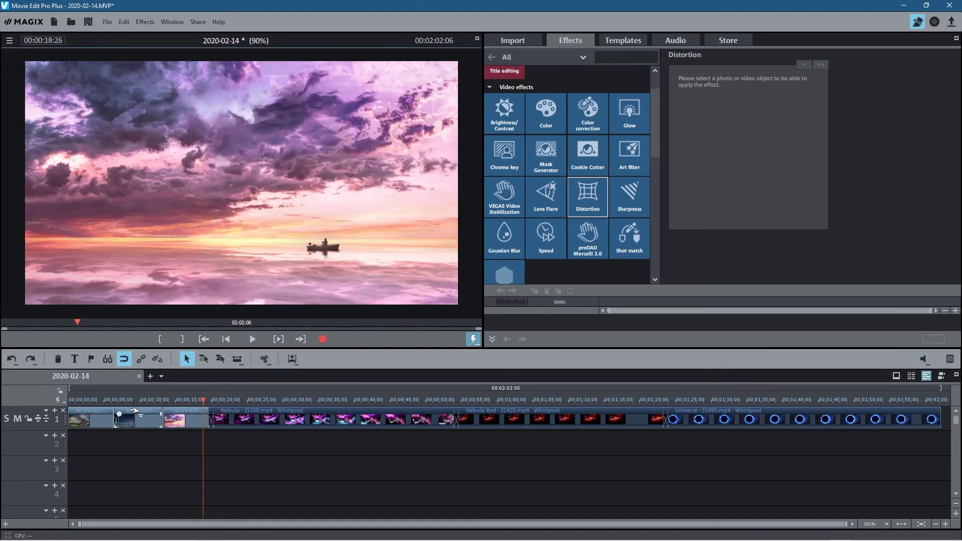
Move the nature image and all three video clips together so the nature image overlaps landscape-4808711_1920.jpg from its Whirlpool keyframe at 00:00:12:19
{"action": "left_click", "coordinate": [152, 400]}
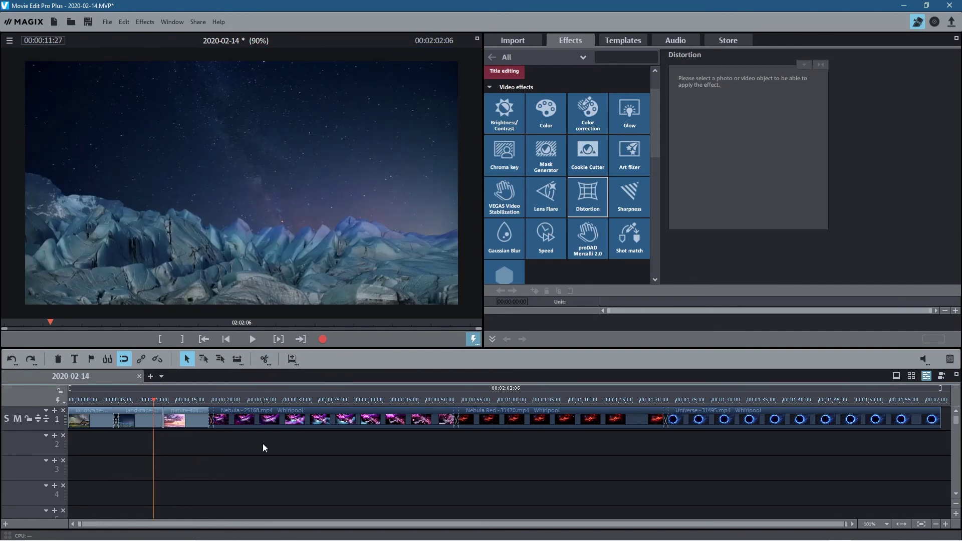
{"action": "left_click", "coordinate": [155, 421]}
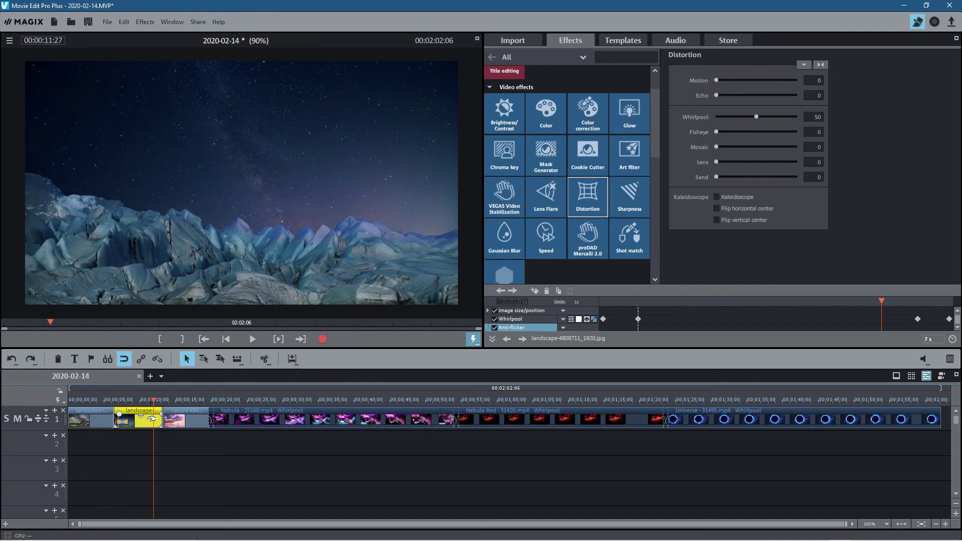
{"action": "left_click", "coordinate": [512, 290]}
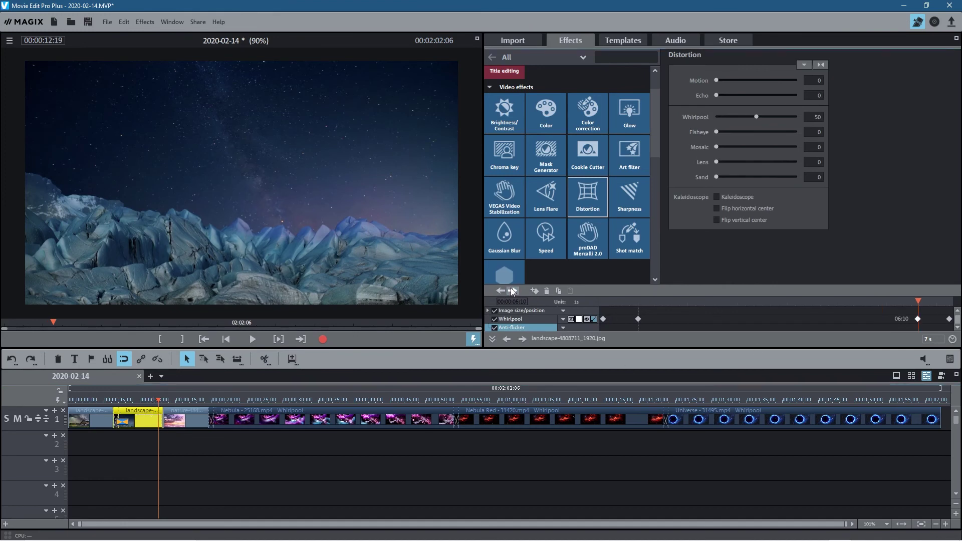
{"action": "left_click_drag", "start_coordinate": [860, 460], "coordinate": [208, 425]}
{"action": "left_click", "coordinate": [198, 472]}
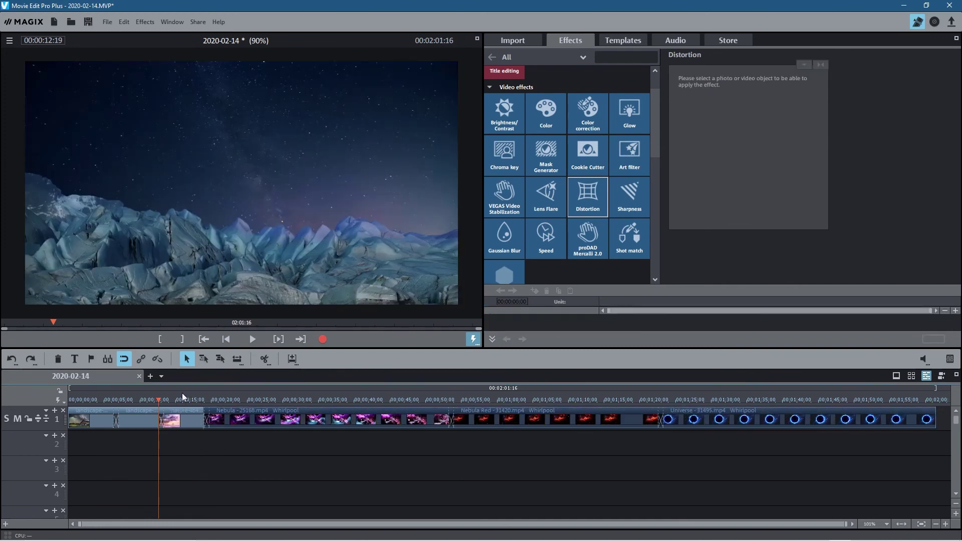
Preview the transitions from 00:00:12:19 and inspect the first landscape image's Whirlpool keyframe at 00:00:06:09
{"action": "left_click", "coordinate": [249, 336]}
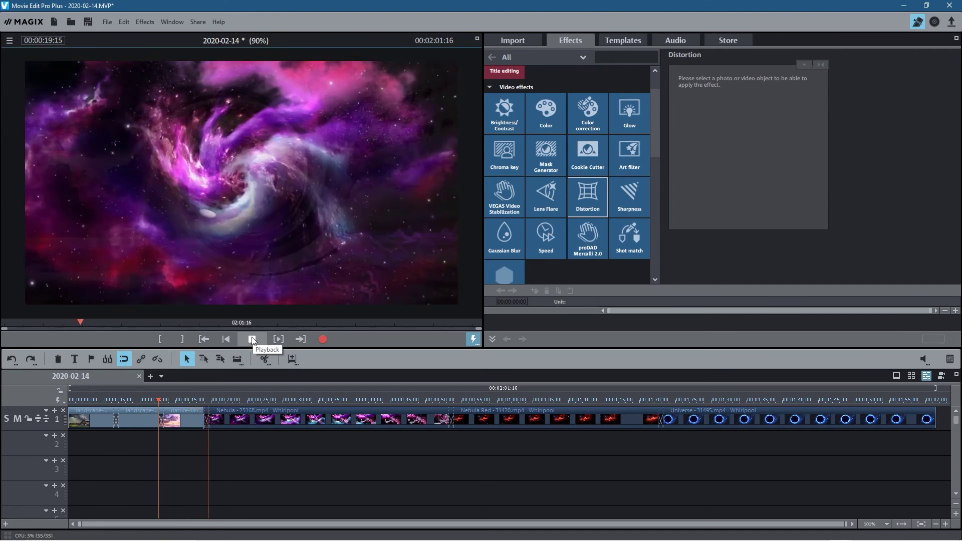
{"action": "left_click", "coordinate": [252, 339]}
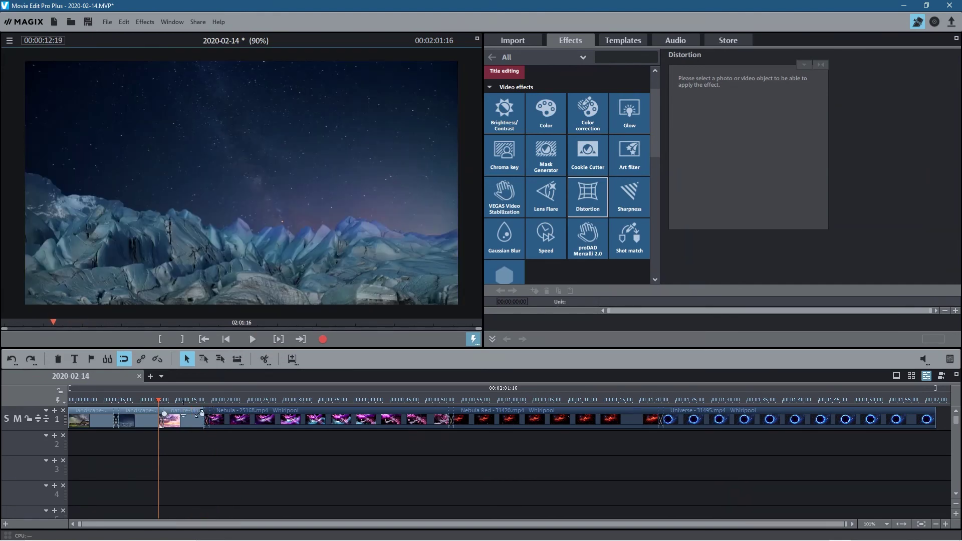
{"action": "left_click_drag", "start_coordinate": [158, 400], "coordinate": [114, 401]}
{"action": "left_click", "coordinate": [103, 414]}
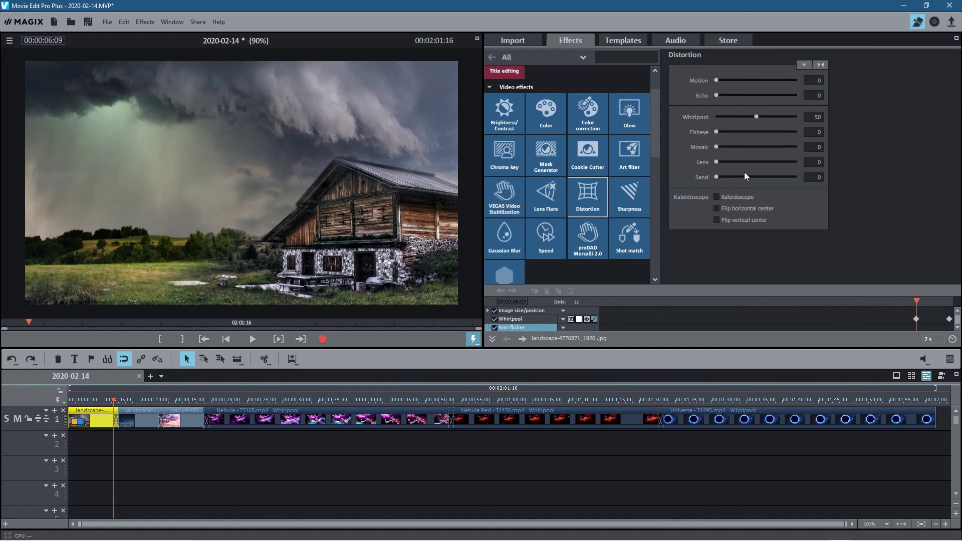
Save the project and clear the desktop by minimizing the editor and closing the project's folder window
{"action": "left_click", "coordinate": [88, 22]}
{"action": "left_click", "coordinate": [904, 6]}
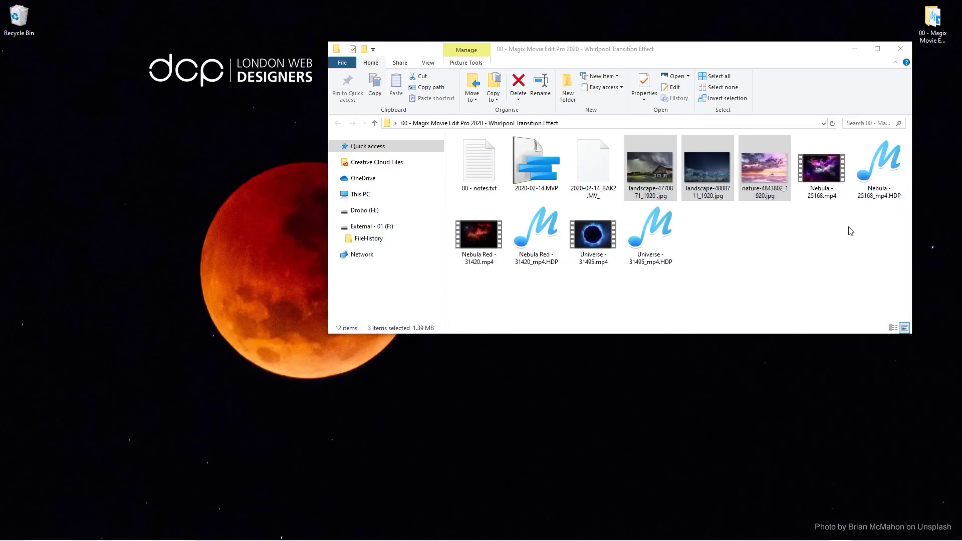
{"action": "left_click", "coordinate": [908, 46]}
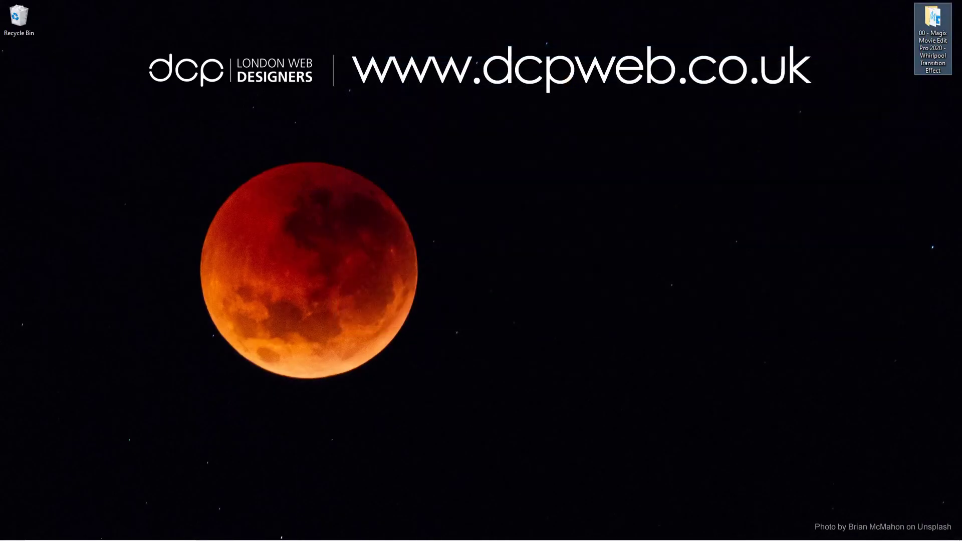
{"action": "left_click", "coordinate": [217, 457]}
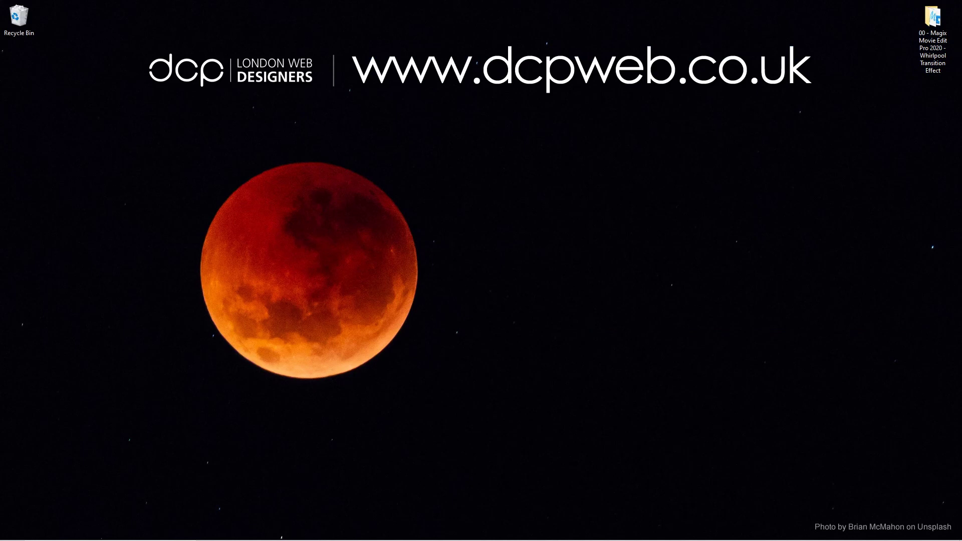